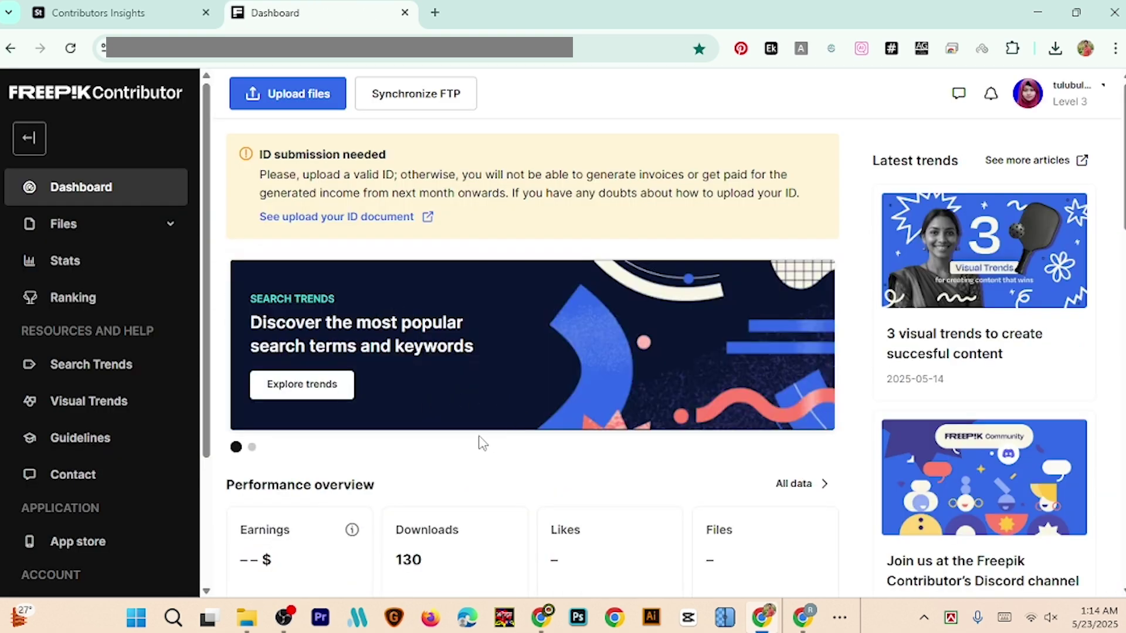
Step: Open the full performance data from the dashboard overview and view the year-to-date earnings and downloads with their chart
scroll(481, 443, "down", 2)
scroll(431, 465, "down", 2)
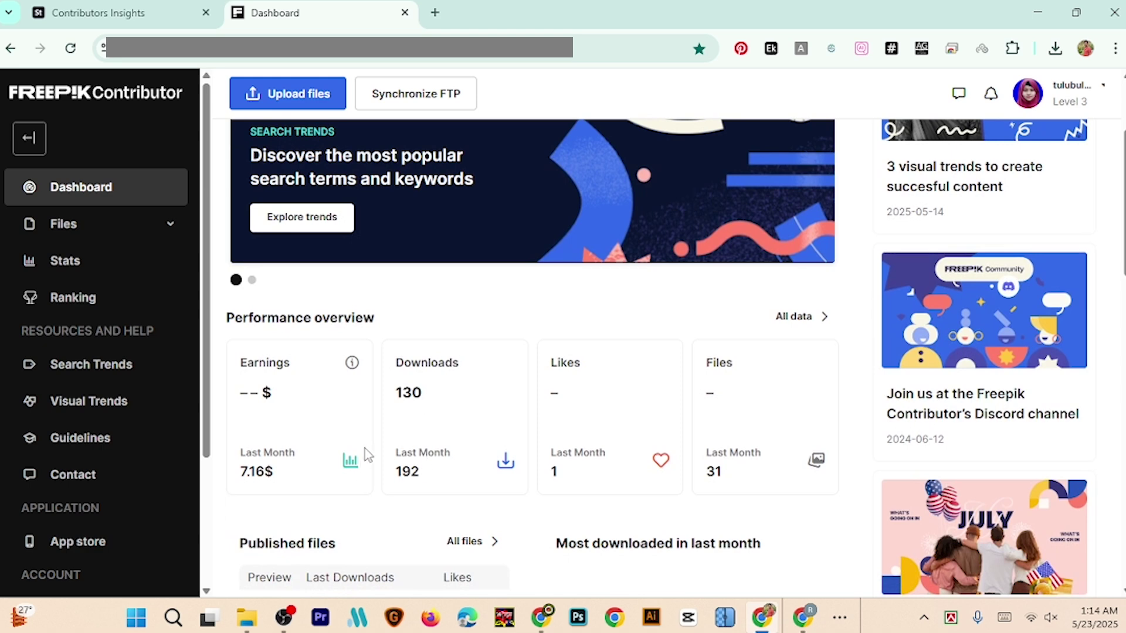
scroll(559, 426, "down", 2)
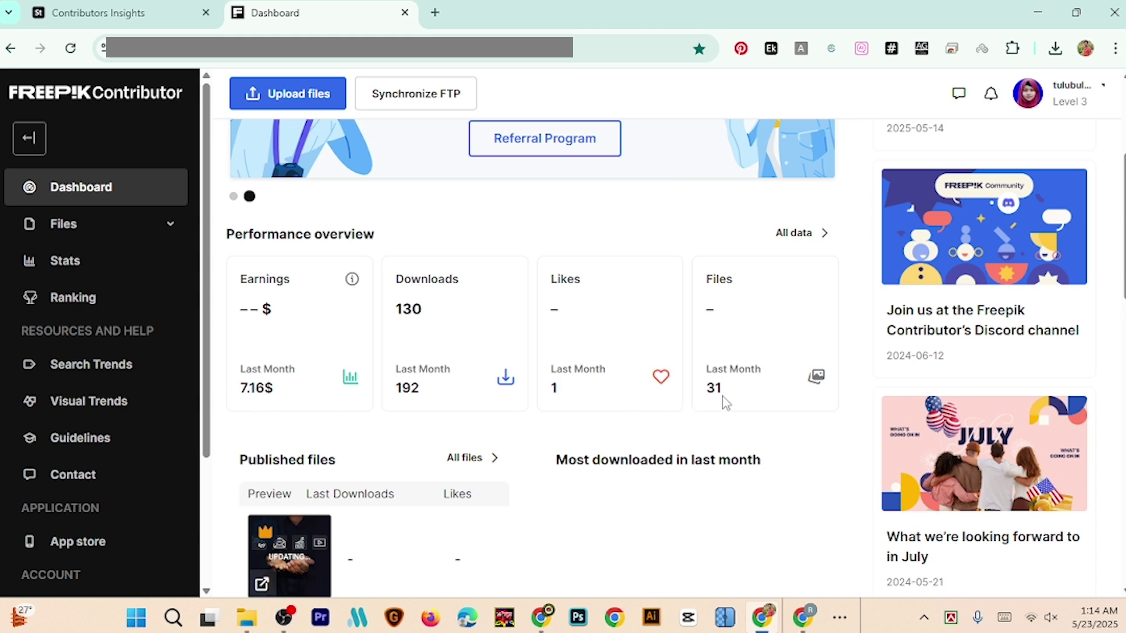
scroll(671, 364, "up", 1)
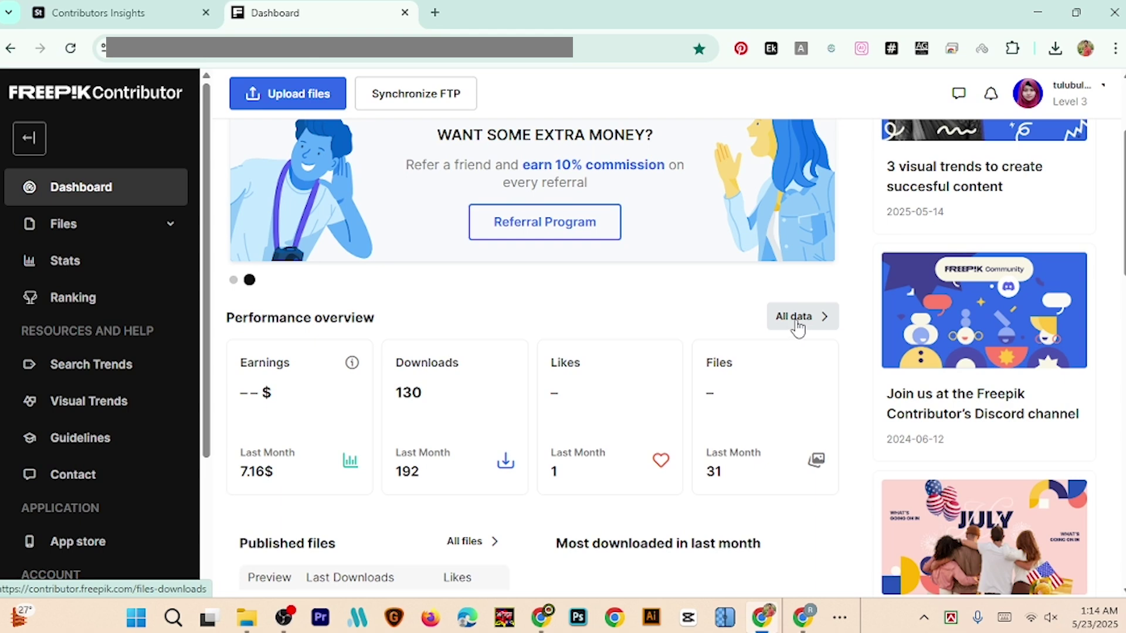
left_click(798, 318)
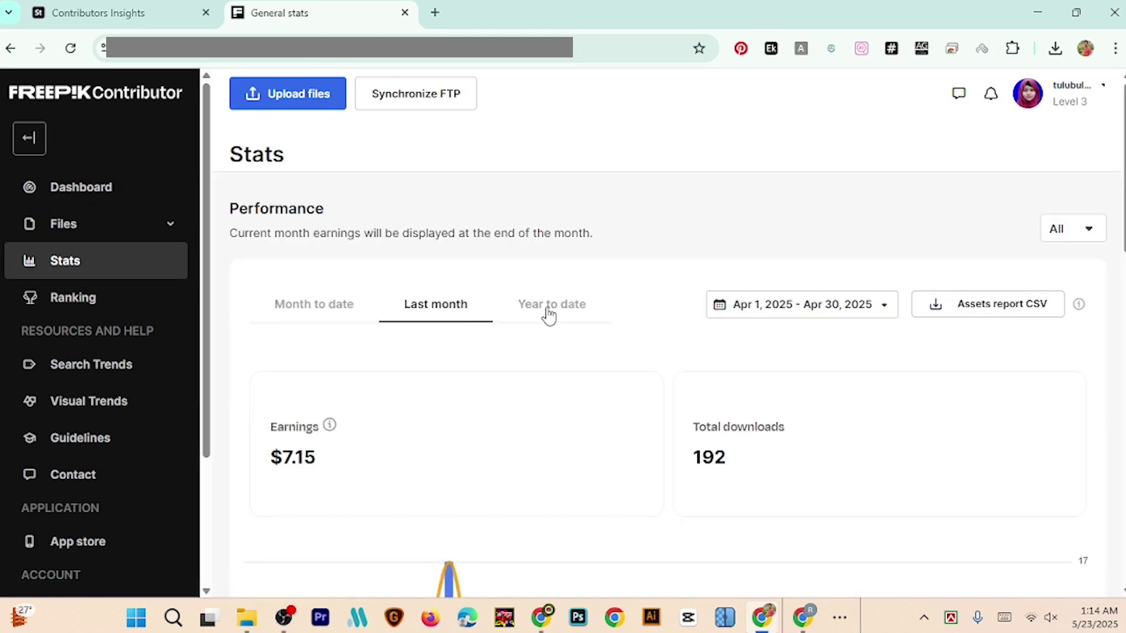
left_click(569, 304)
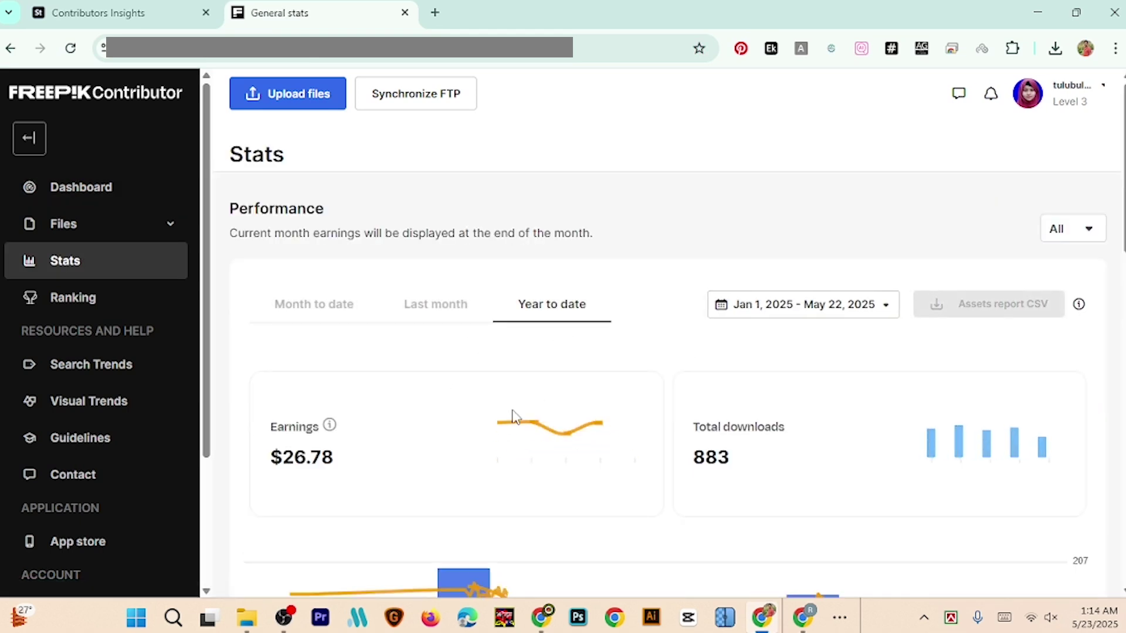
scroll(350, 421, "down", 2)
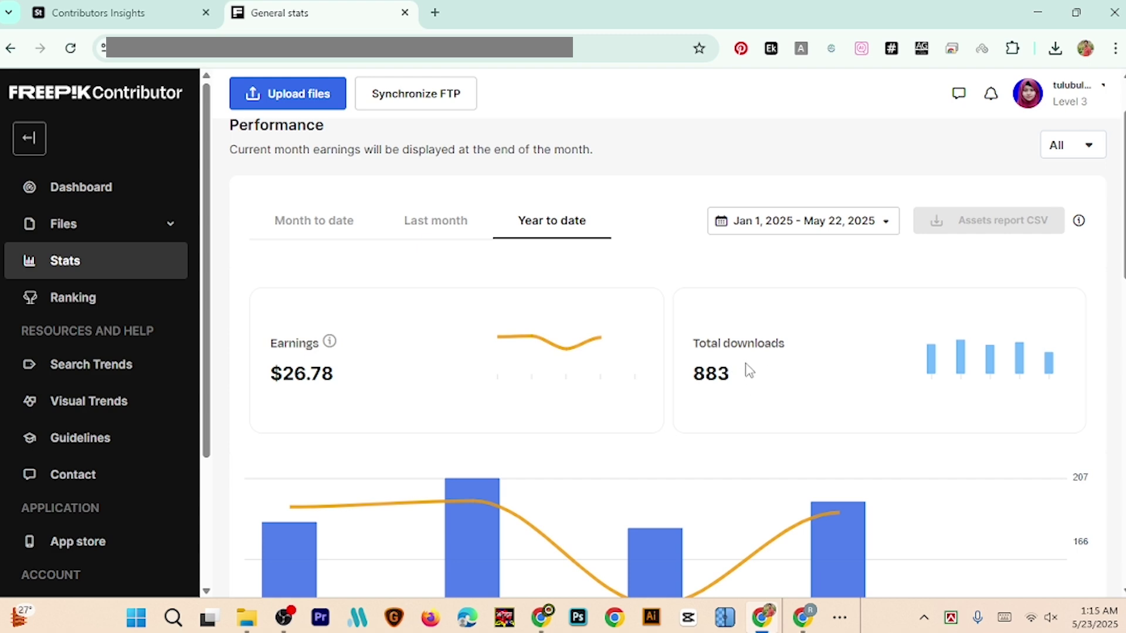
scroll(680, 419, "down", 3)
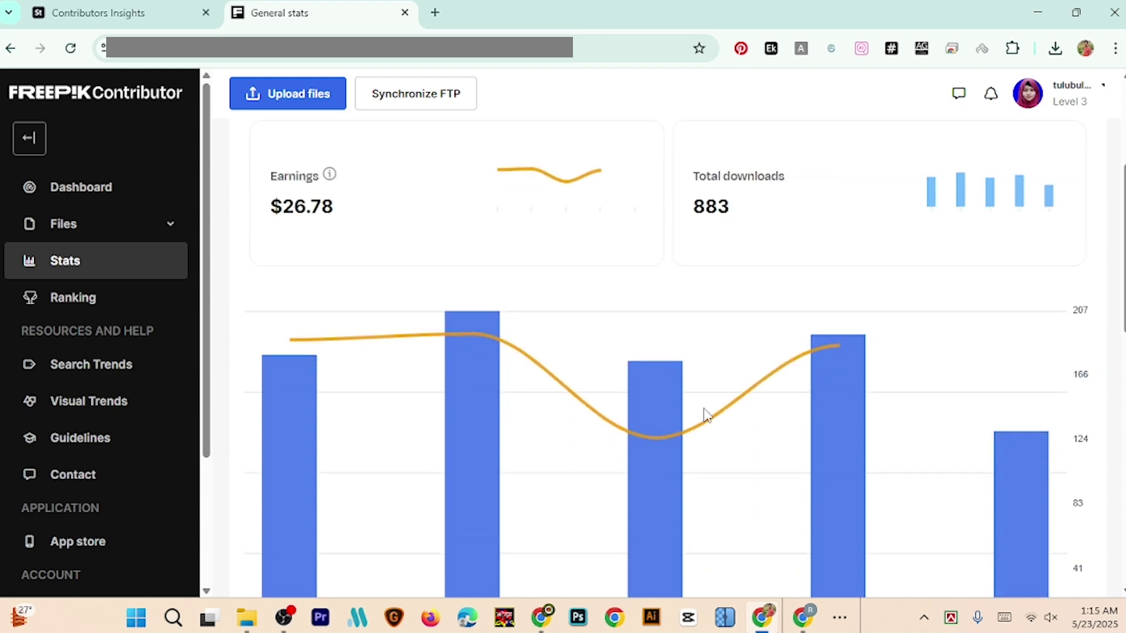
Step: Apply the All time date range to the performance stats and review the total earnings and downloads
scroll(706, 409, "up", 4)
left_click(887, 311)
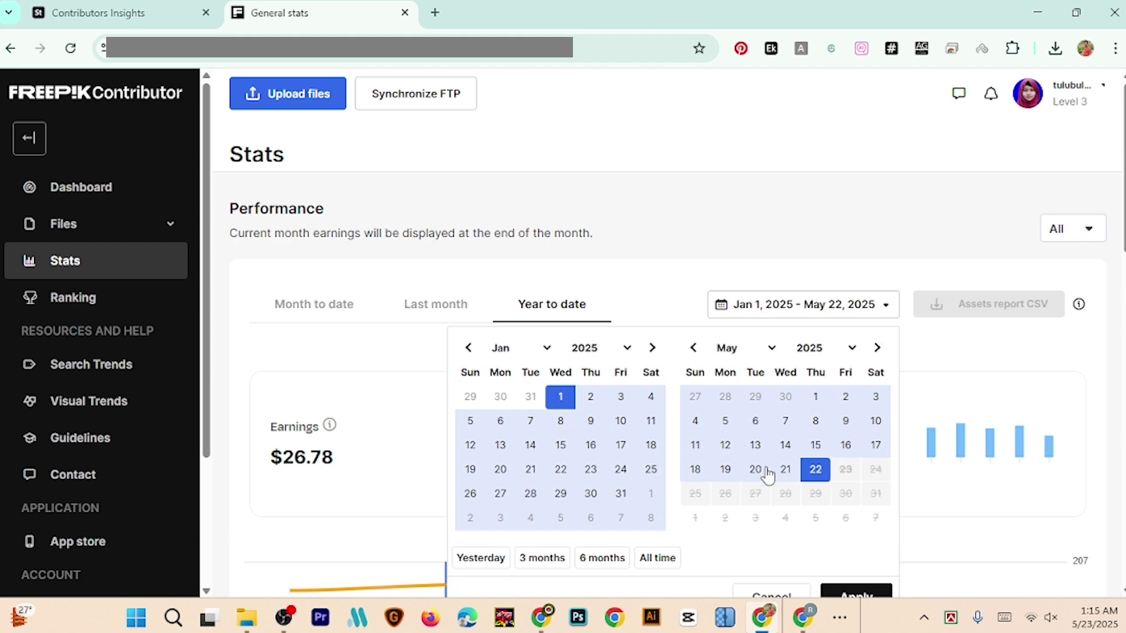
scroll(712, 478, "down", 1)
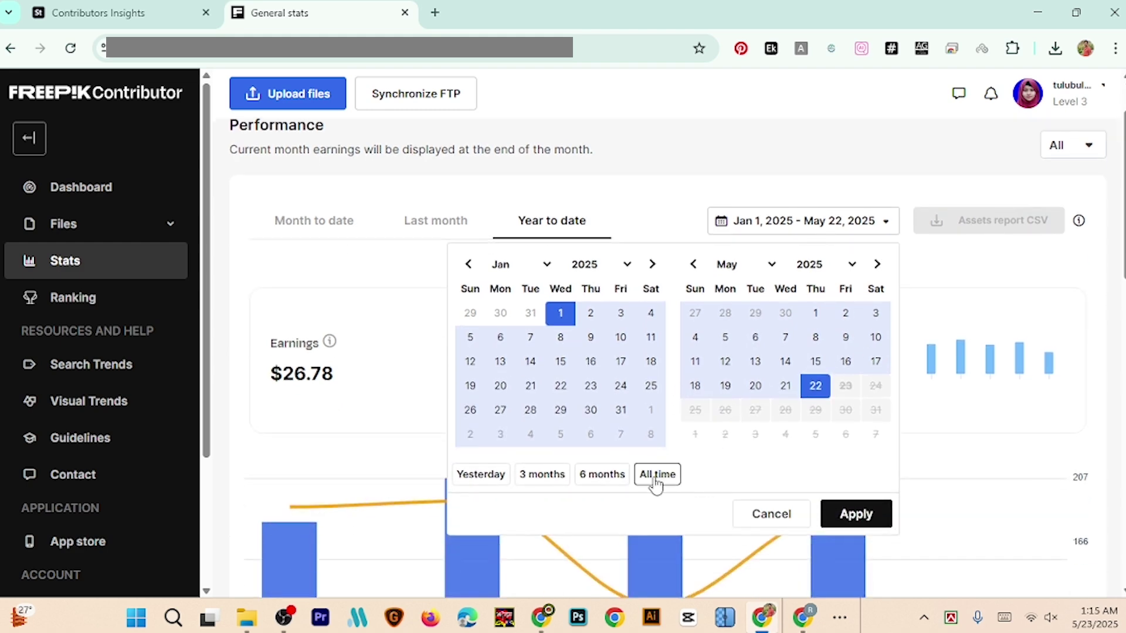
left_click(658, 476)
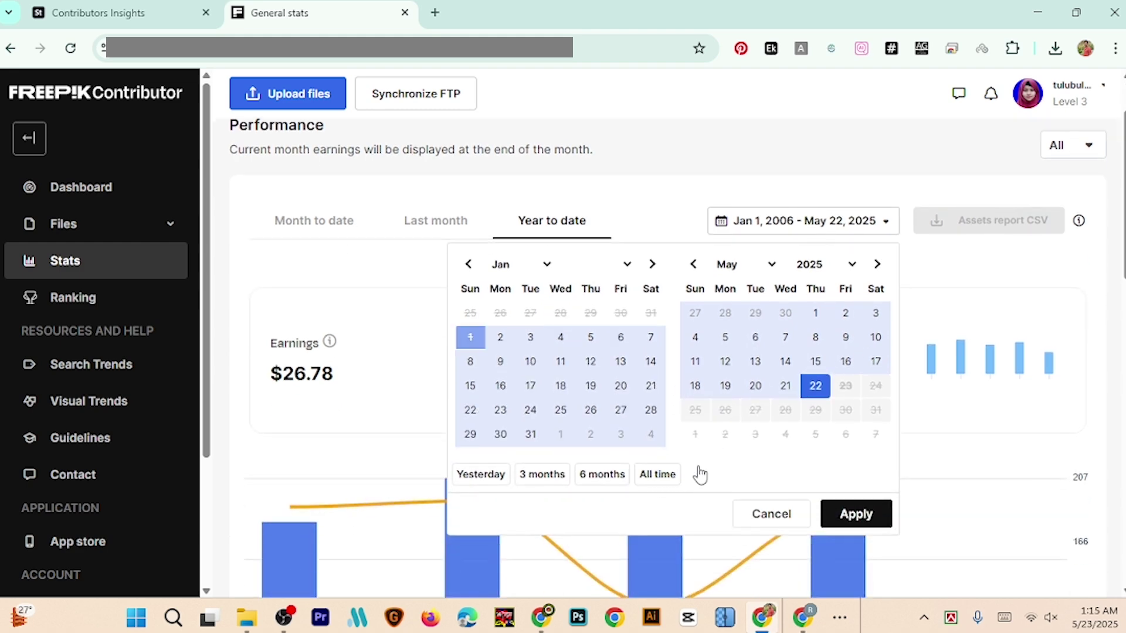
left_click(858, 519)
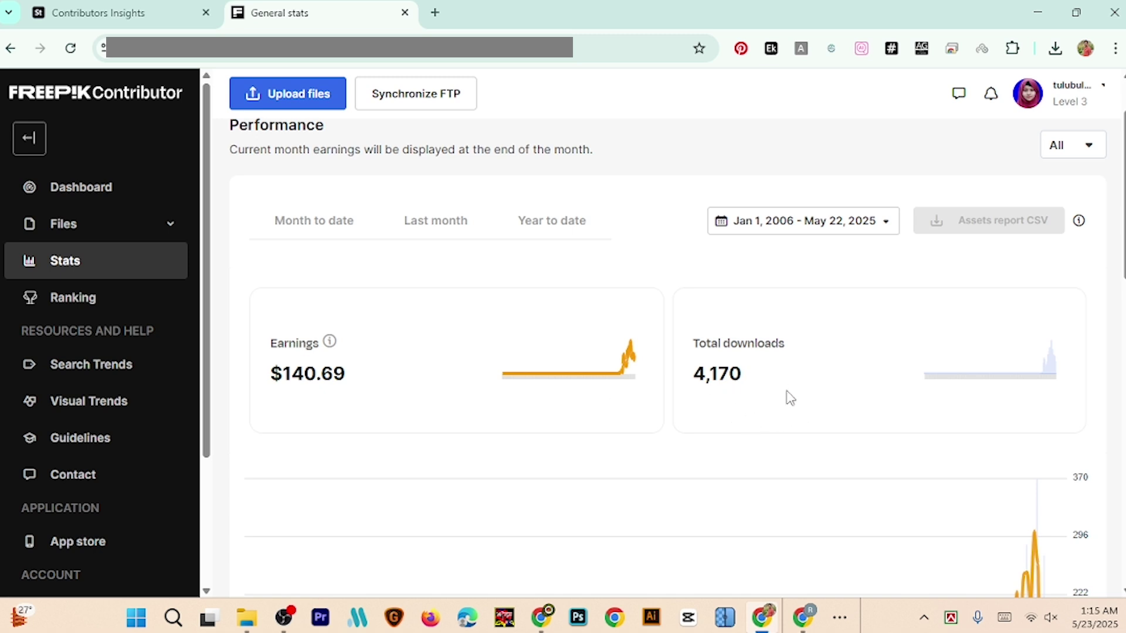
scroll(727, 409, "down", 1)
scroll(327, 397, "up", 1)
scroll(409, 371, "up", 1)
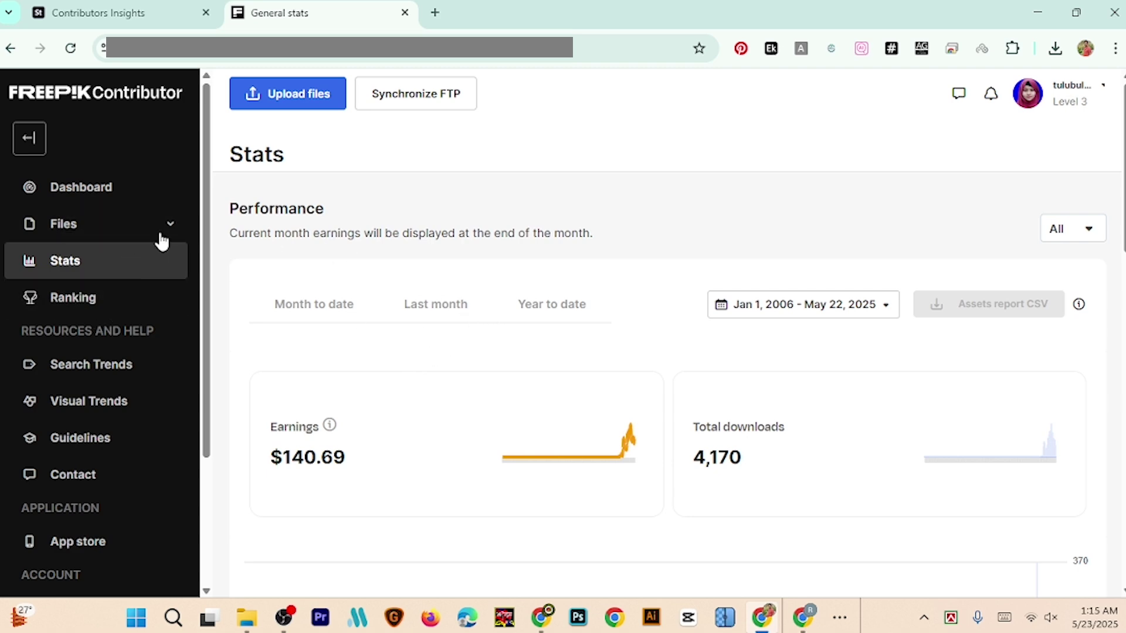
Step: Return to the dashboard and open the list of published files
left_click(87, 189)
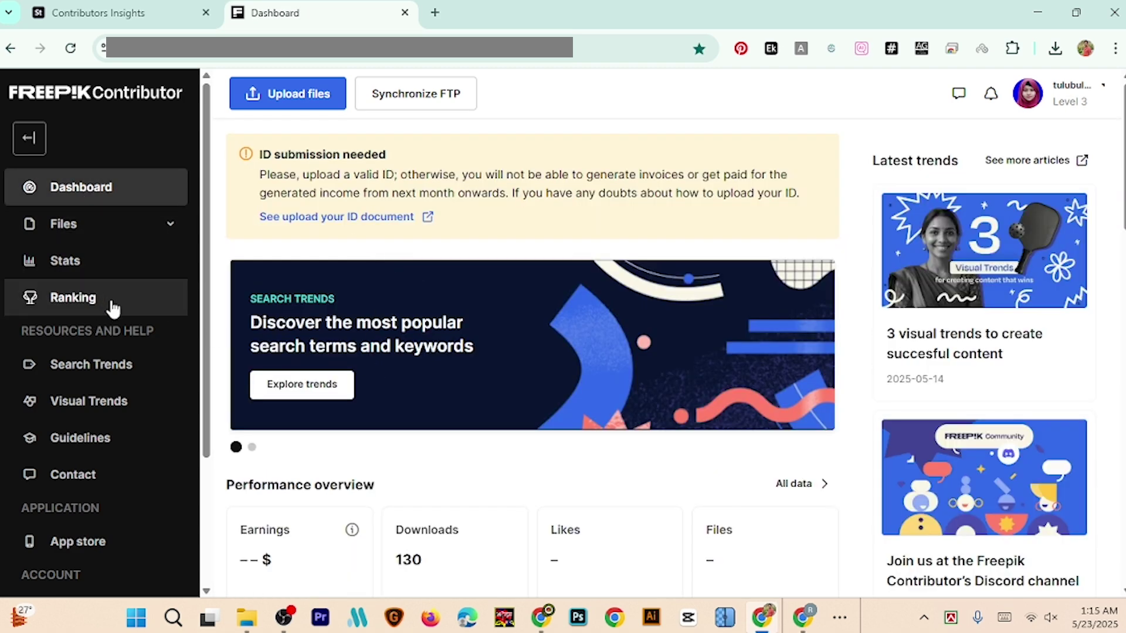
left_click(110, 232)
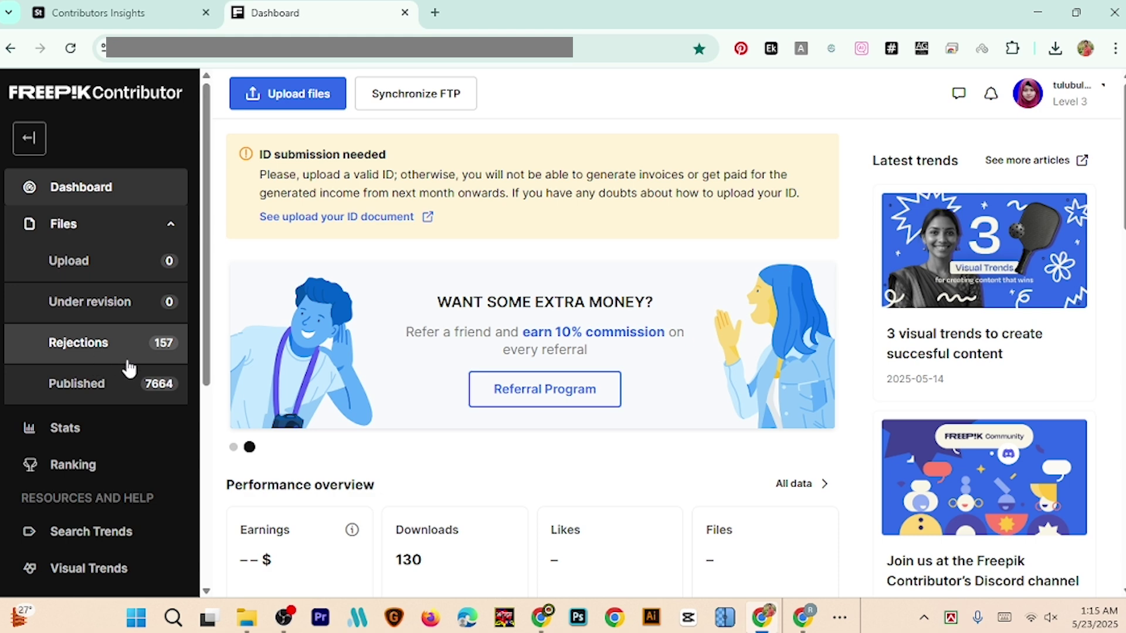
scroll(246, 419, "down", 1)
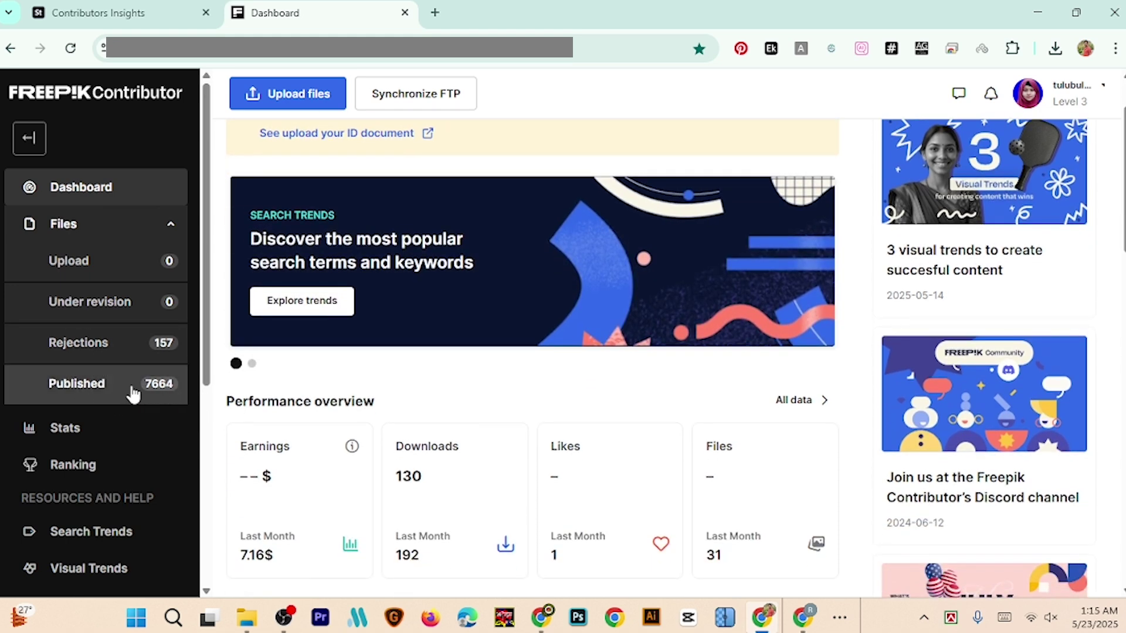
left_click(81, 389)
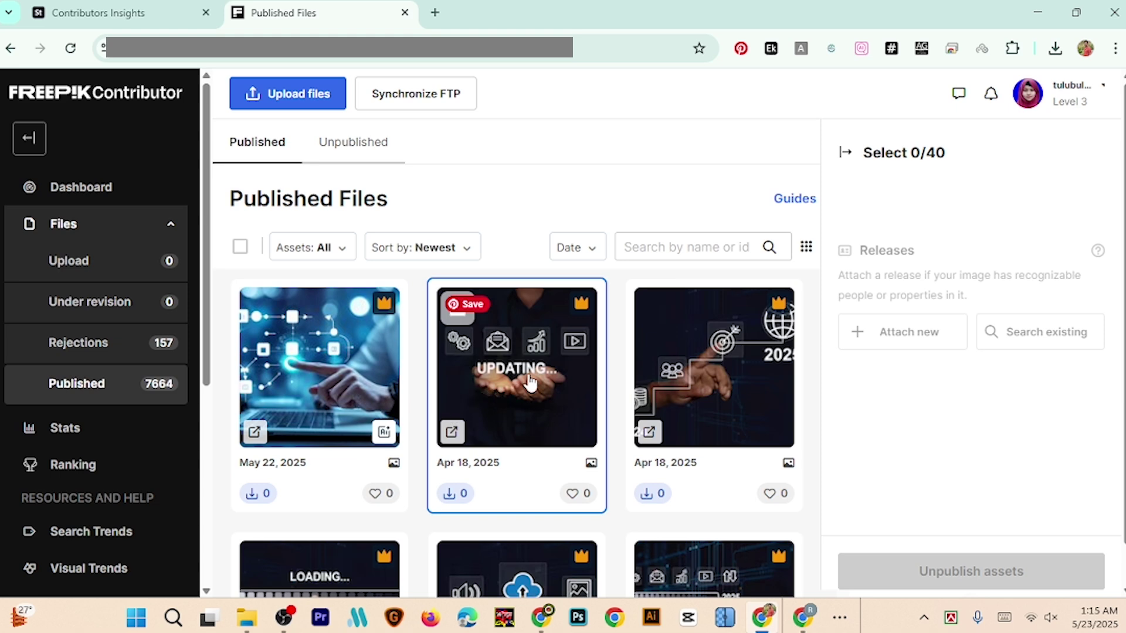
Step: Browse the published files from newest to older ones, examining their previews, publication dates and download counts
scroll(352, 364, "down", 3)
scroll(352, 377, "up", 3)
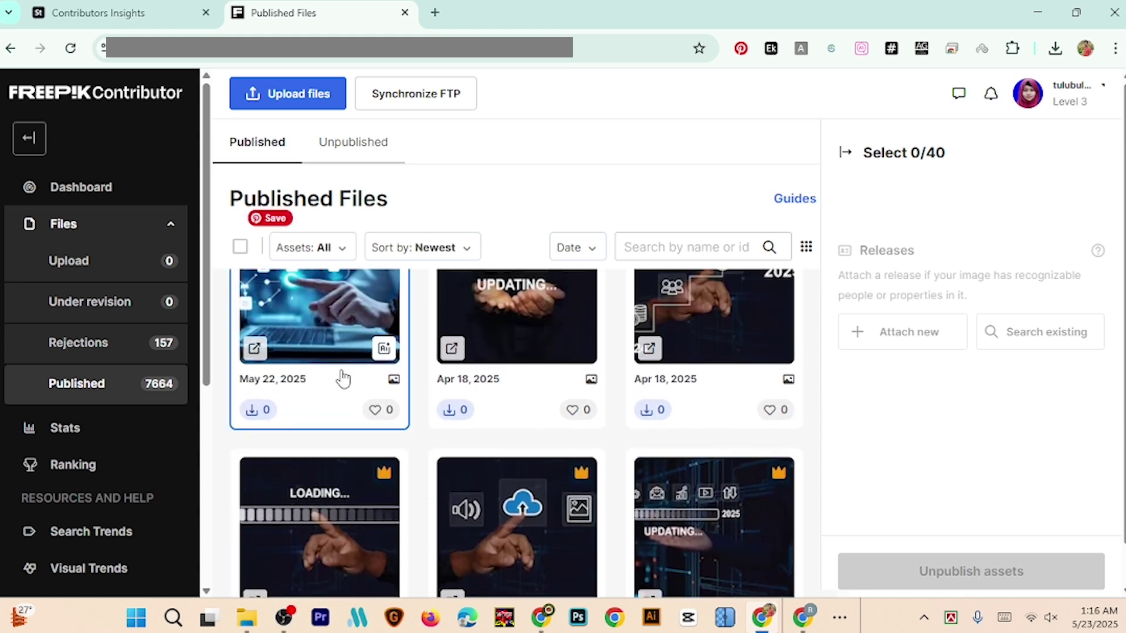
scroll(671, 406, "down", 3)
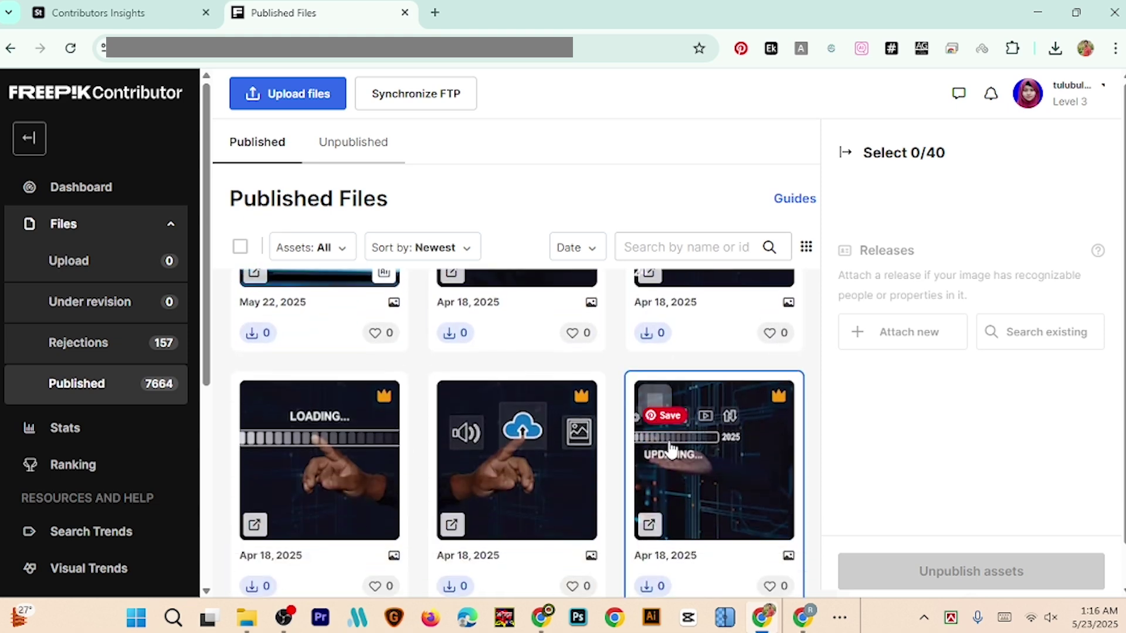
scroll(455, 467, "down", 4)
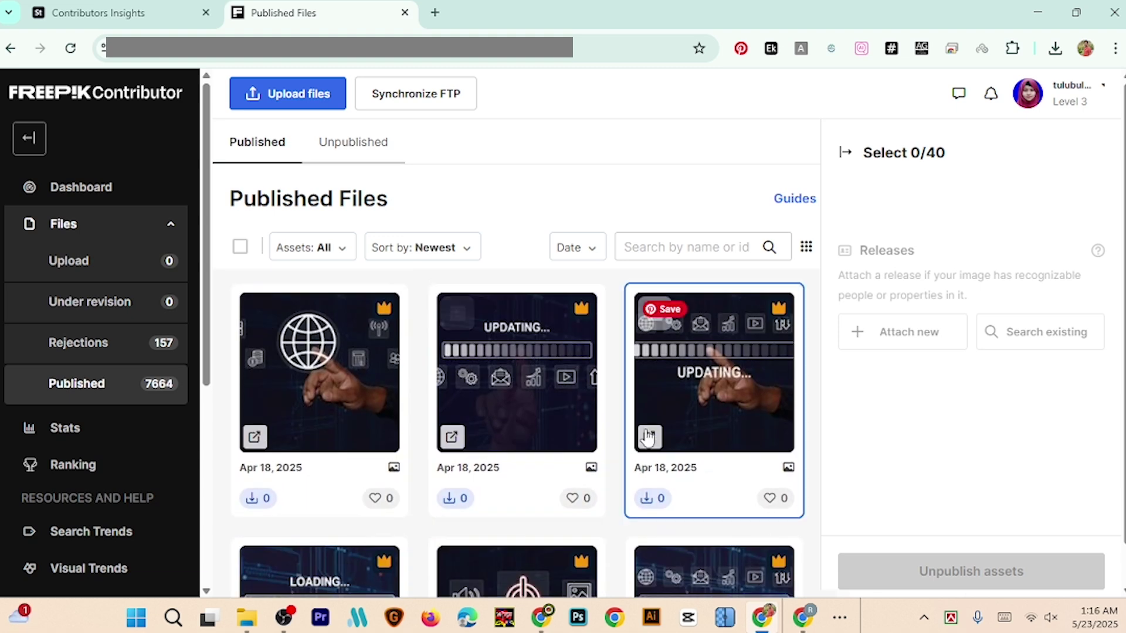
scroll(327, 485, "down", 2)
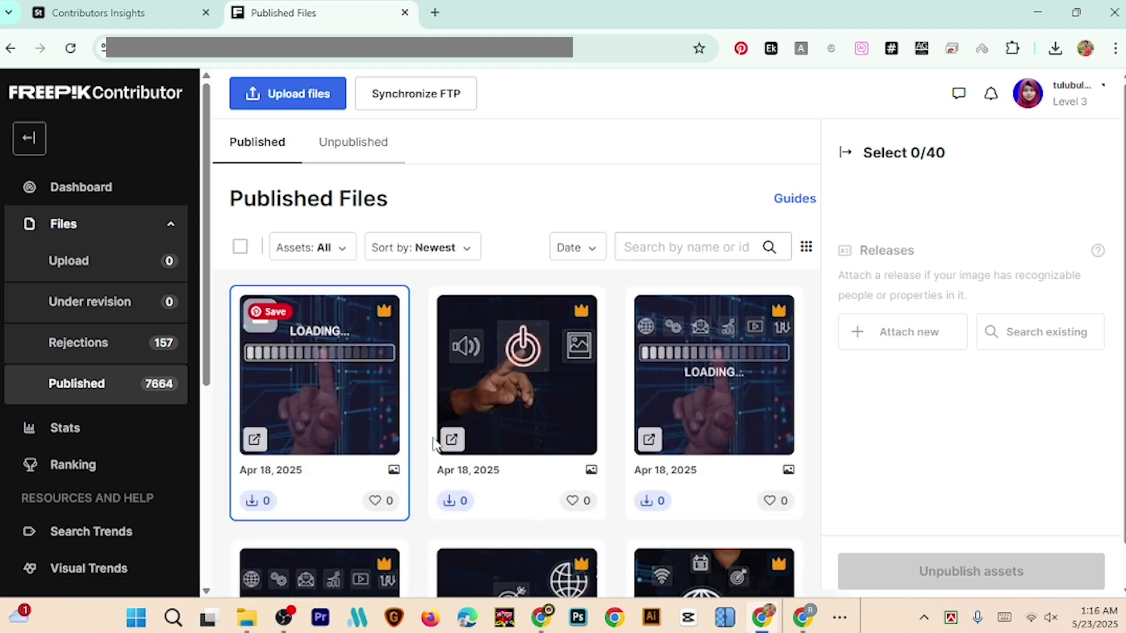
scroll(671, 431, "down", 4)
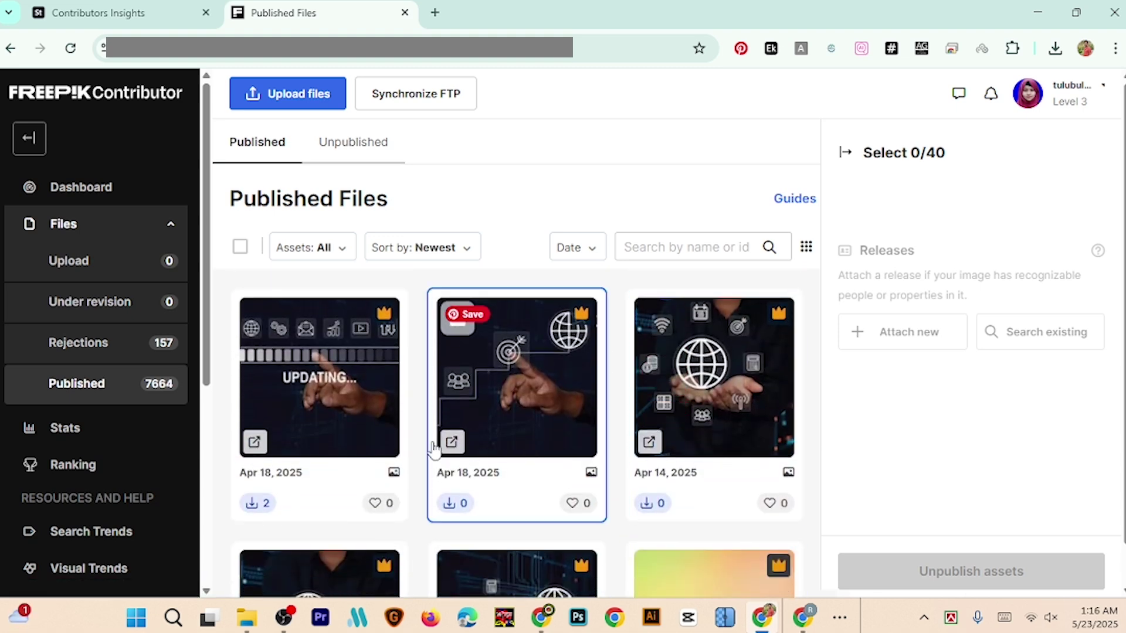
scroll(379, 465, "down", 3)
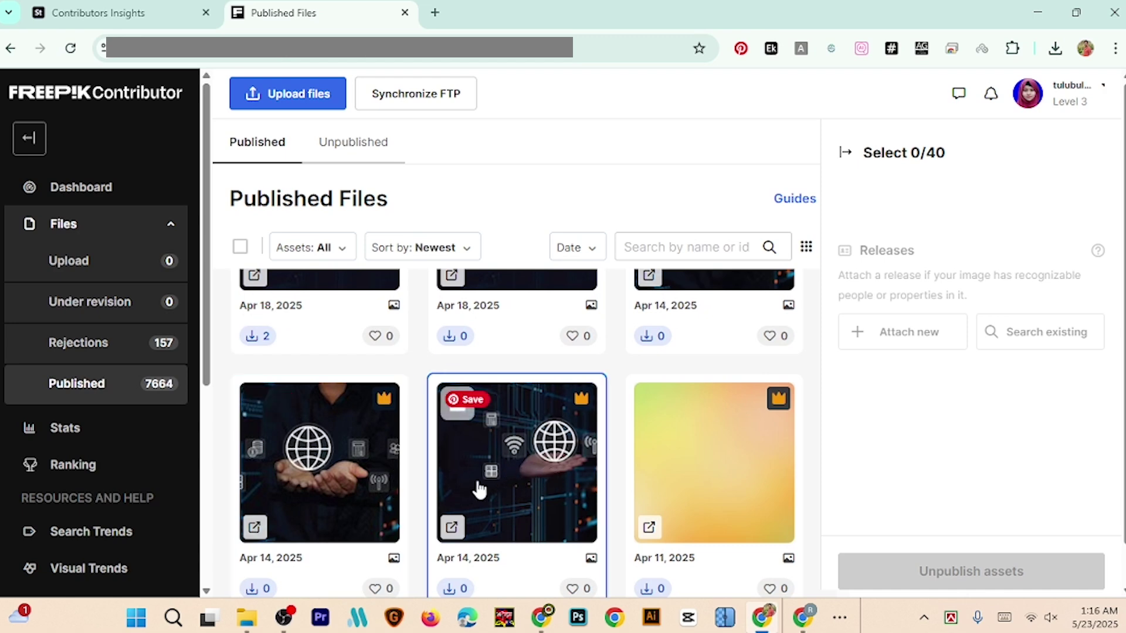
scroll(477, 490, "down", 3)
scroll(678, 422, "down", 6)
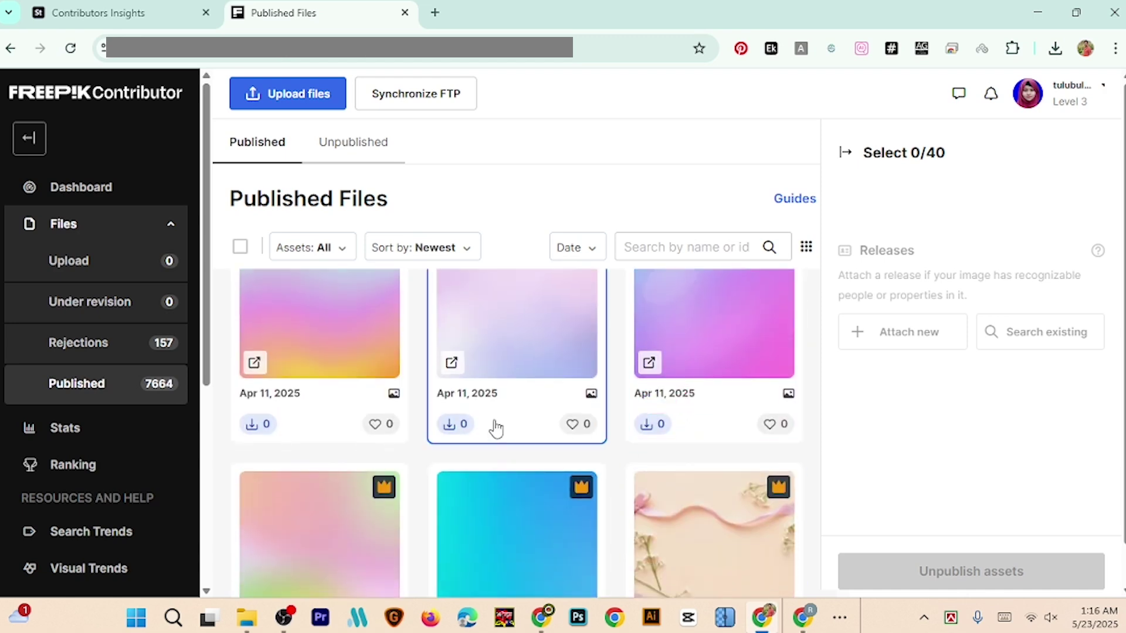
scroll(558, 434, "down", 3)
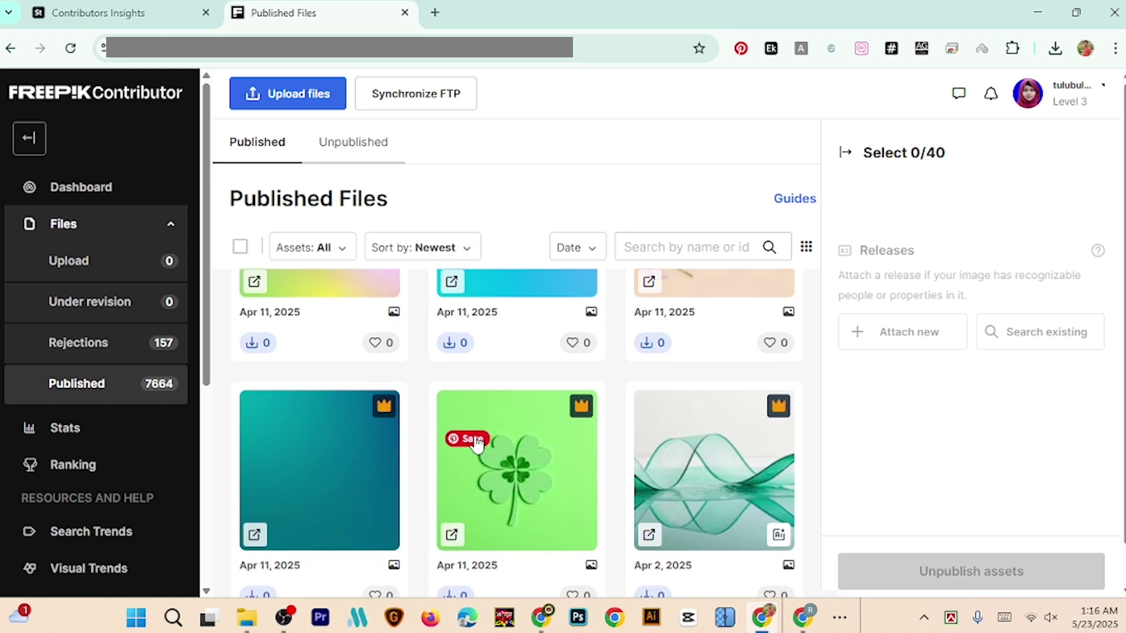
scroll(530, 439, "up", 12)
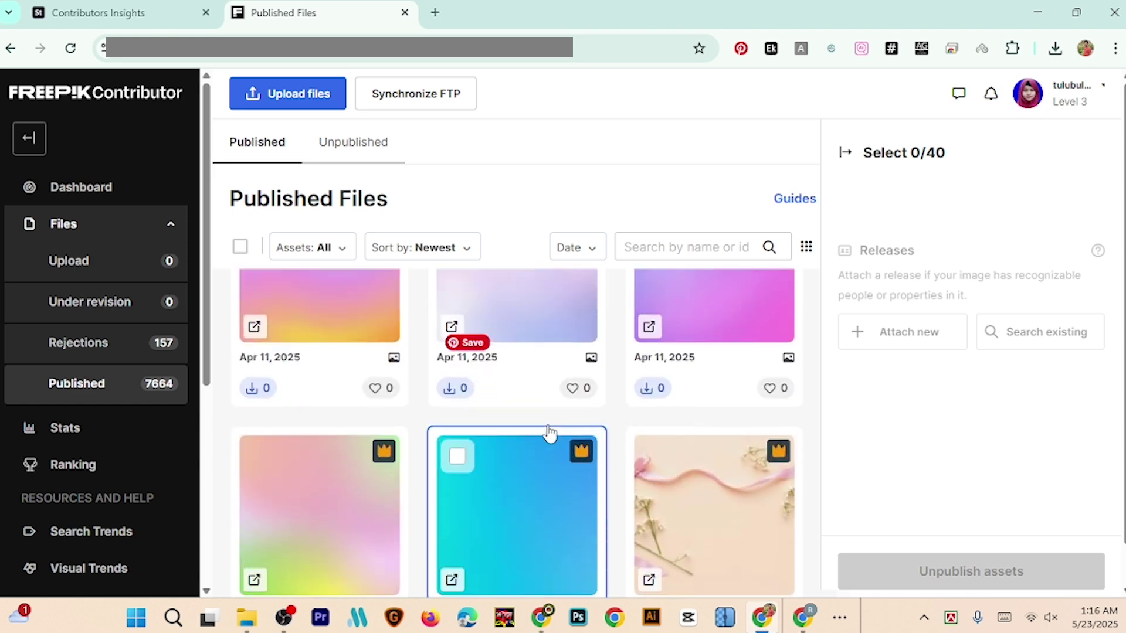
scroll(588, 437, "up", 5)
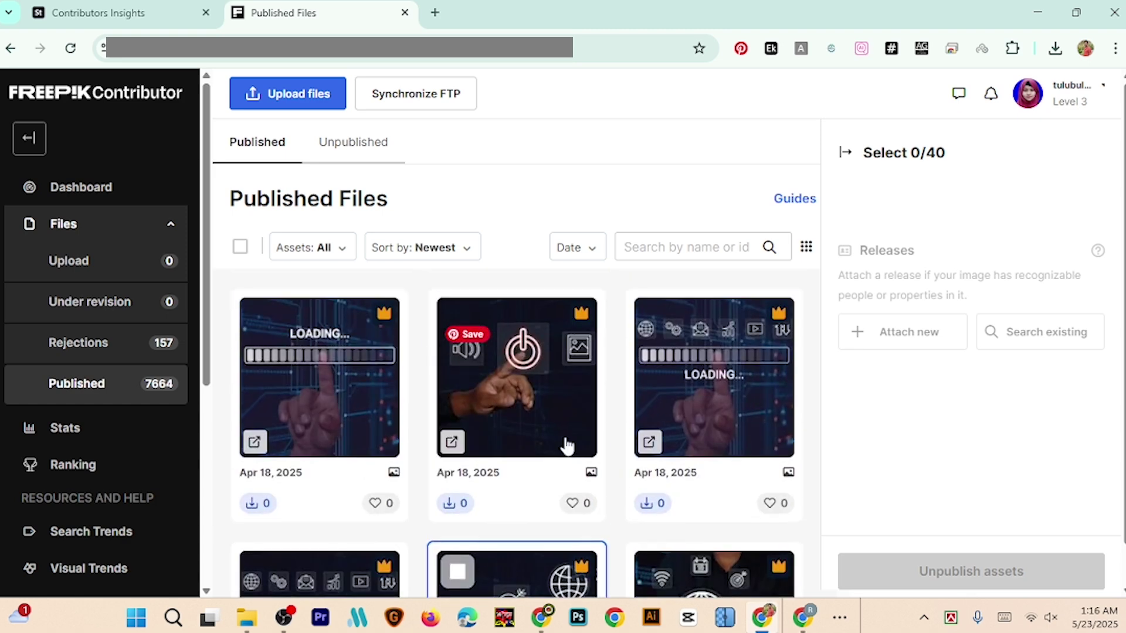
scroll(530, 448, "up", 5)
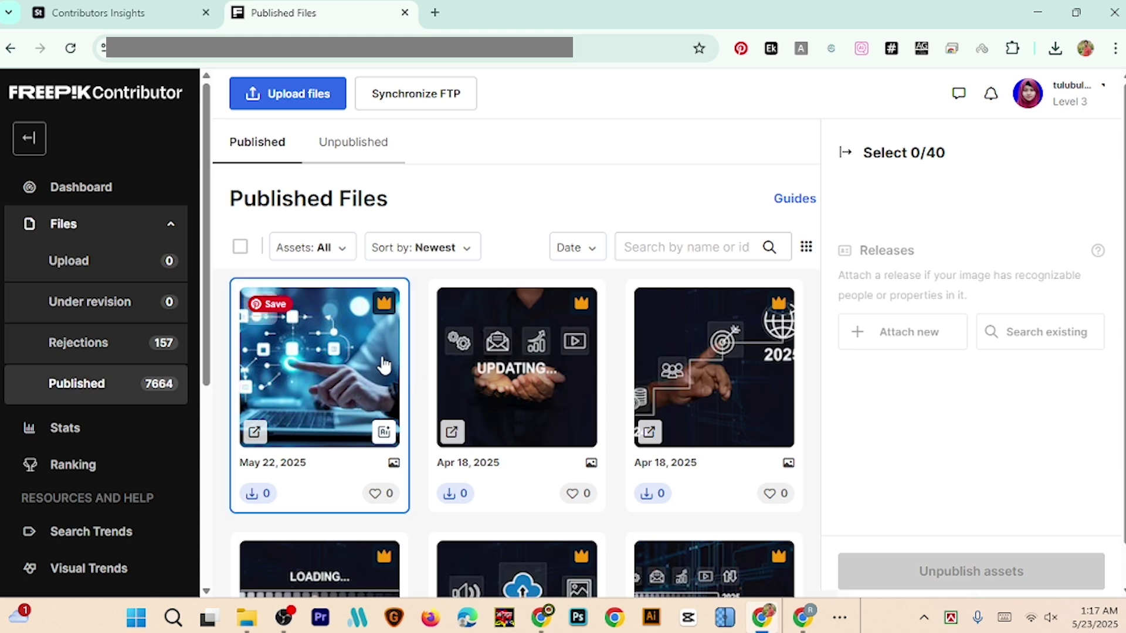
Step: Switch to the File Explorer window showing New folder with the two Leonardo_Phoenix images
mouse_move(246, 617)
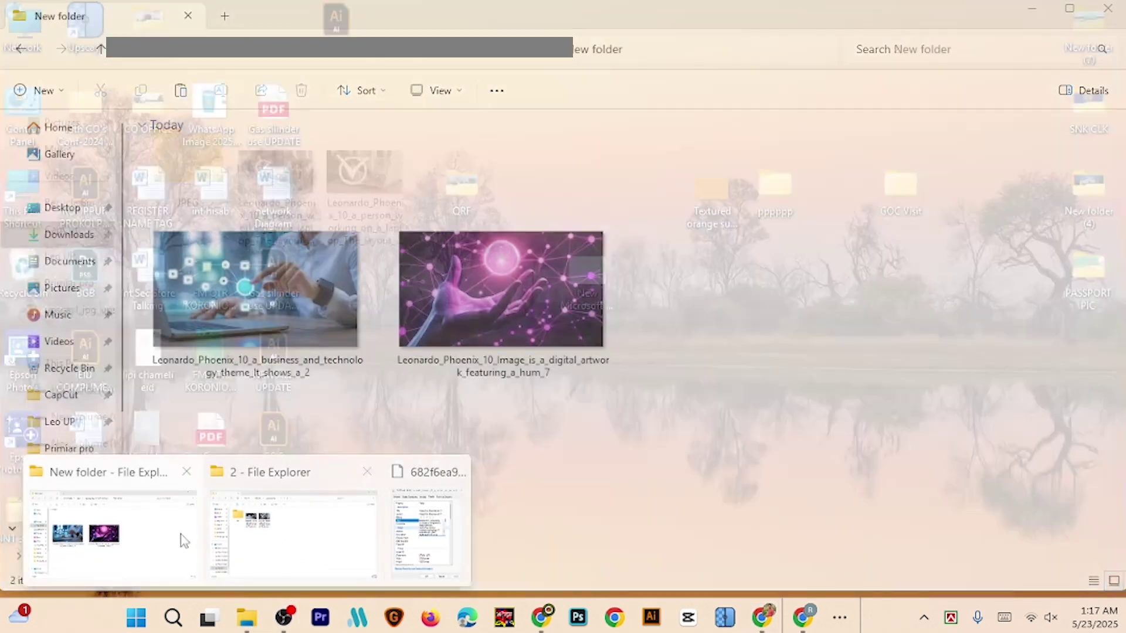
left_click(184, 540)
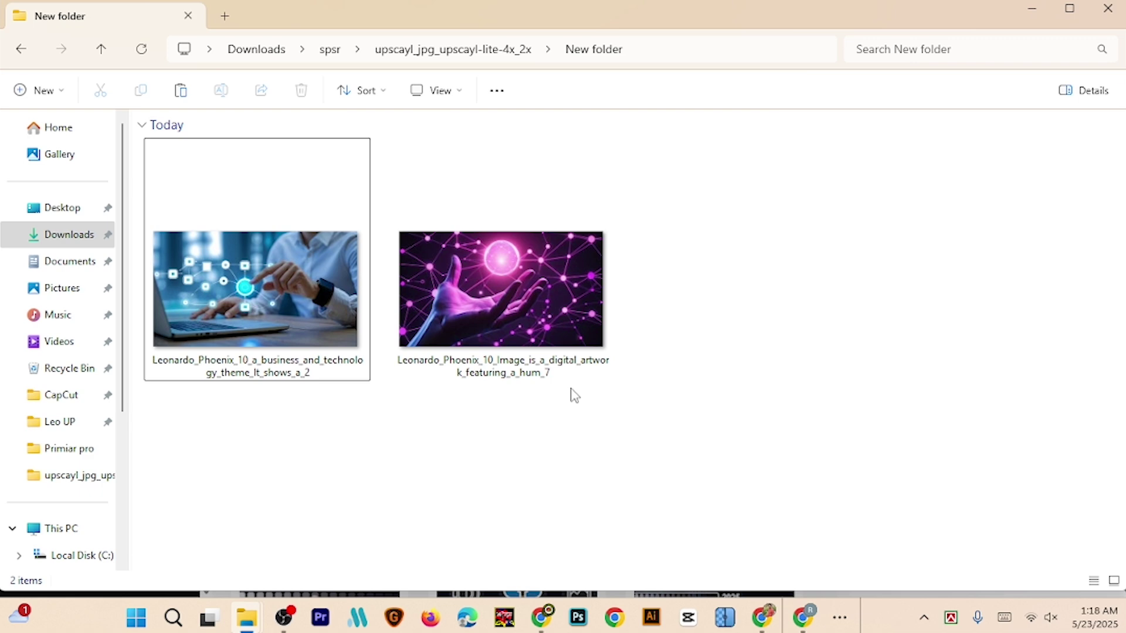
Step: Switch to the Chrome window with the blank new tab, open the bookmarked KeyHref site and look over its home page
key("alt+Tab")
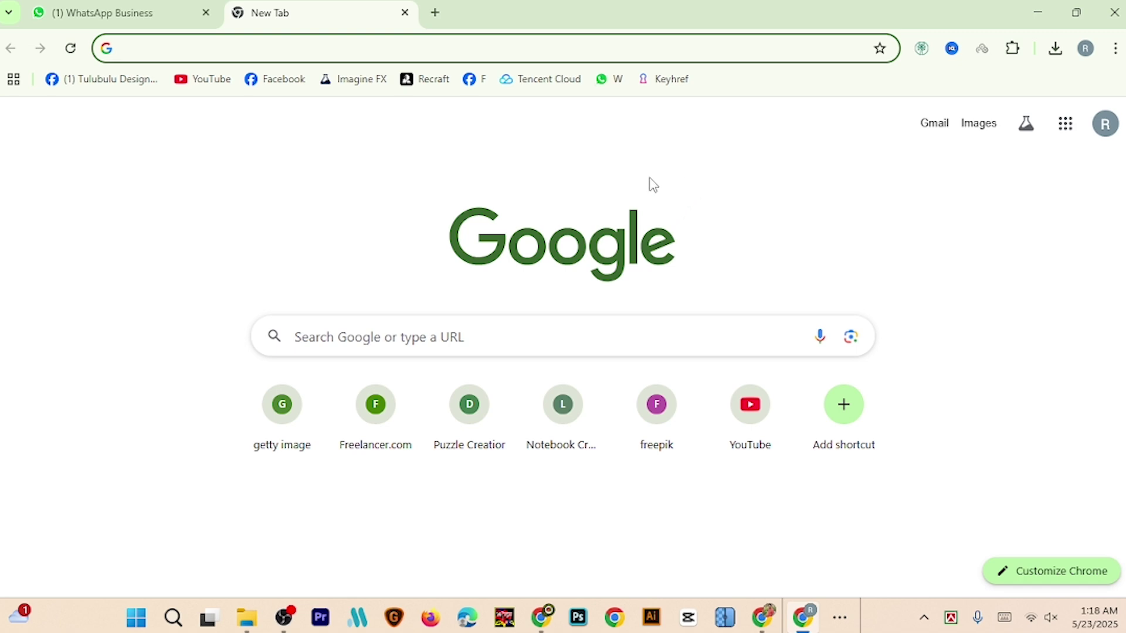
left_click(666, 79)
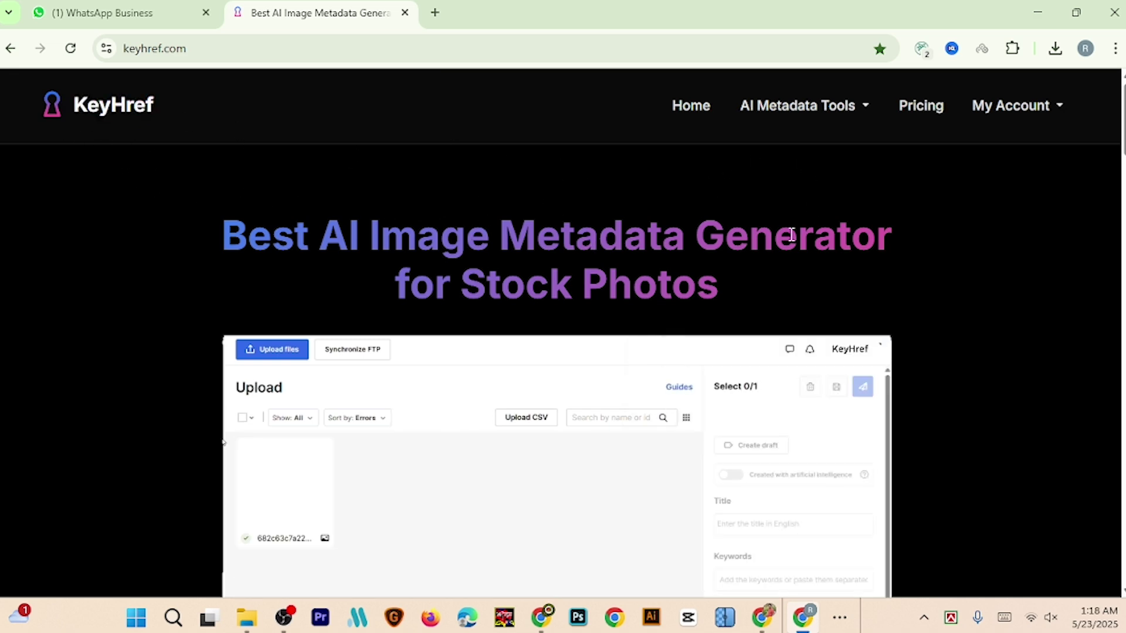
scroll(765, 252, "down", 4)
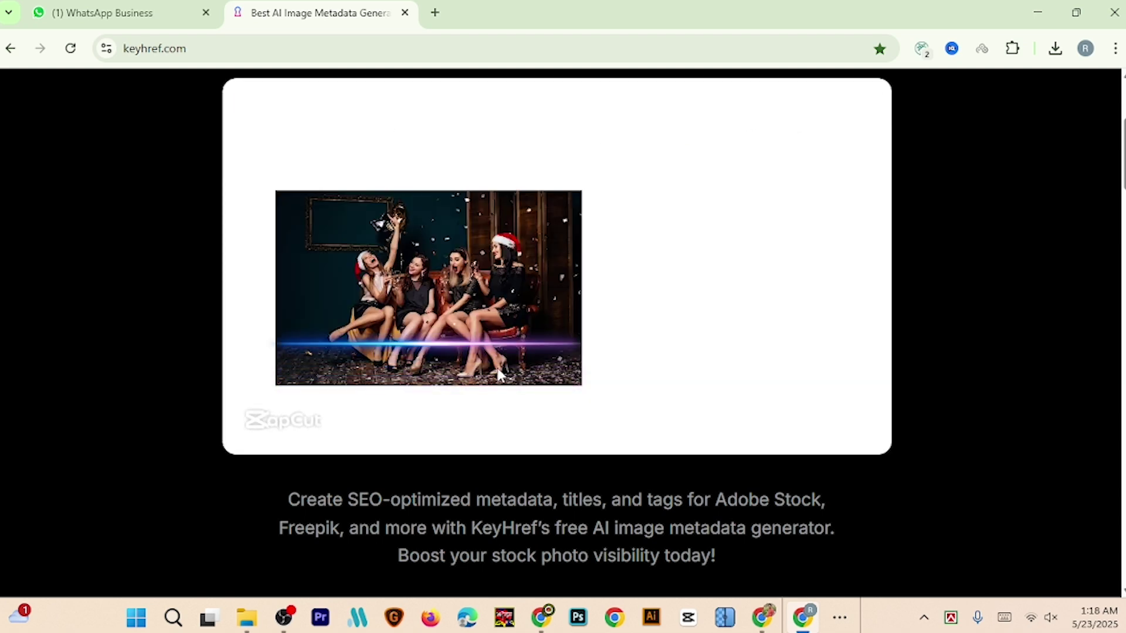
scroll(557, 352, "up", 3)
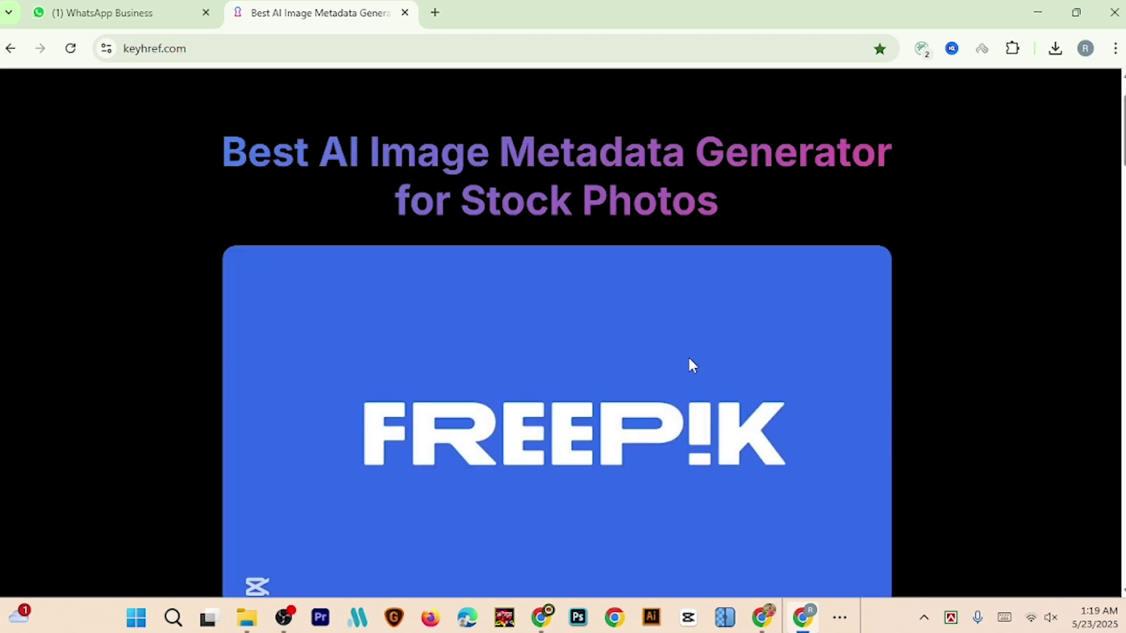
scroll(655, 391, "down", 3)
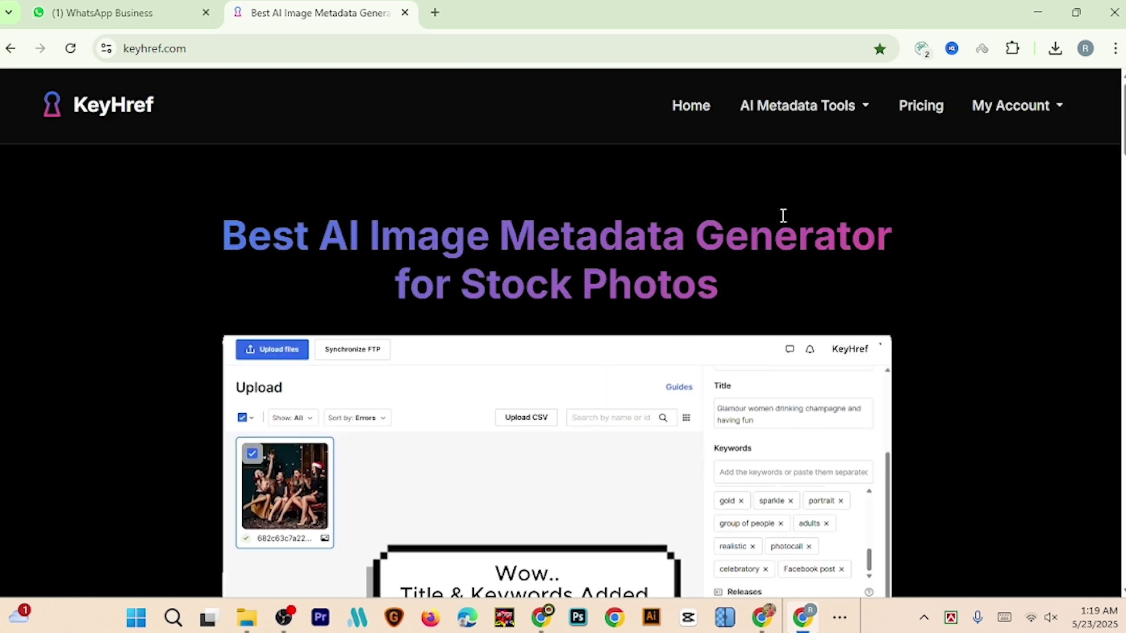
scroll(653, 349, "up", 3)
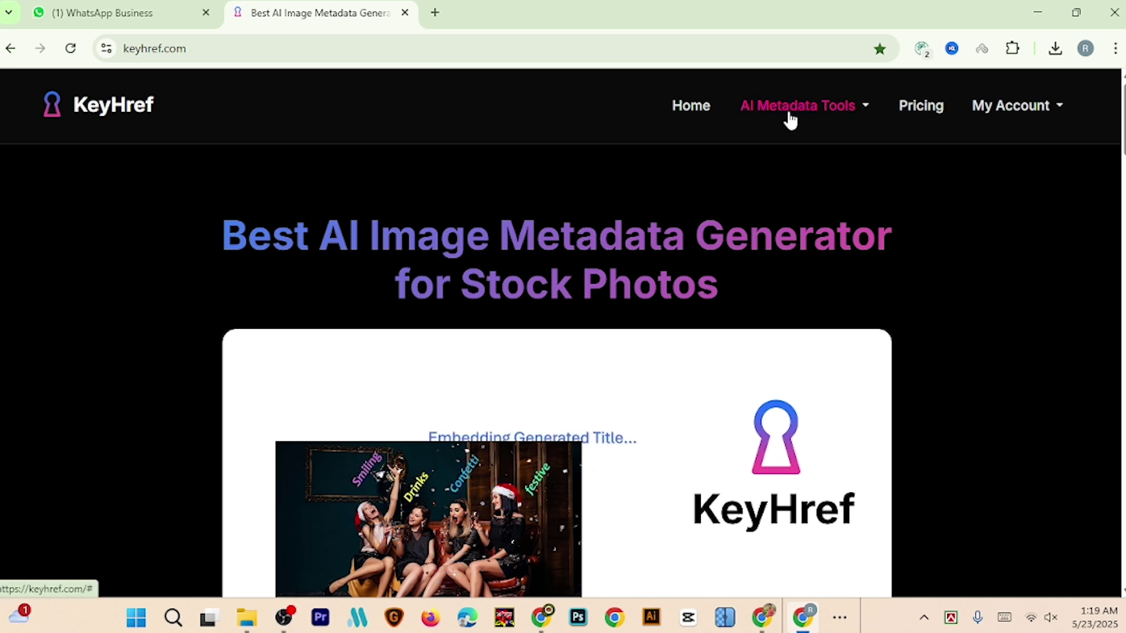
Step: Open the Freepik Metadata Adder tool and bring up the file chooser for uploading images
left_click(836, 114)
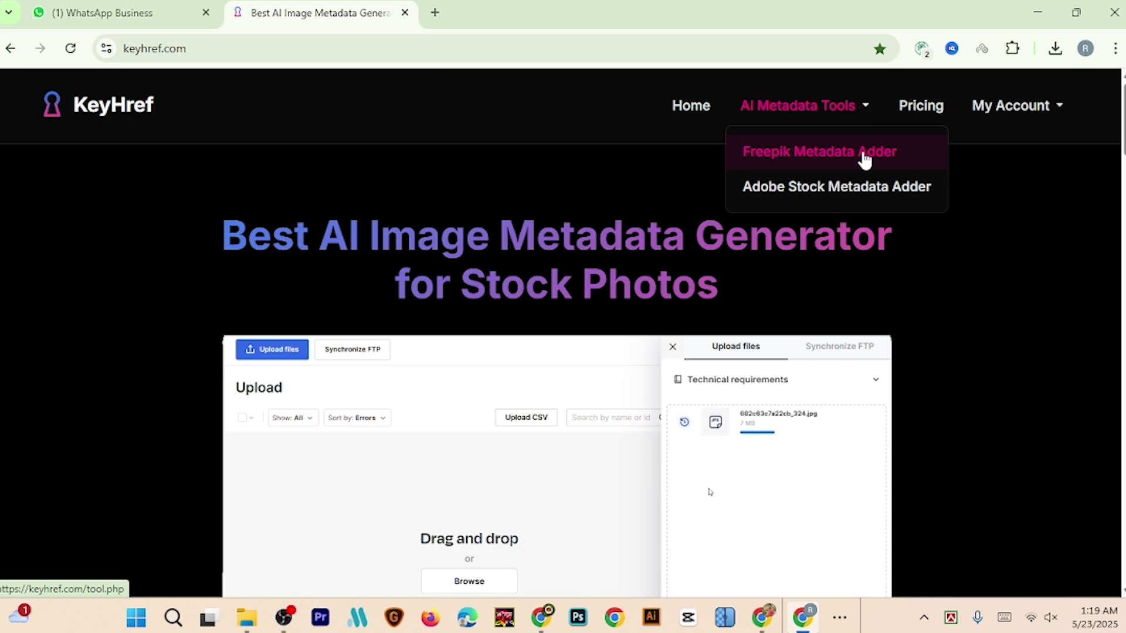
left_click(834, 160)
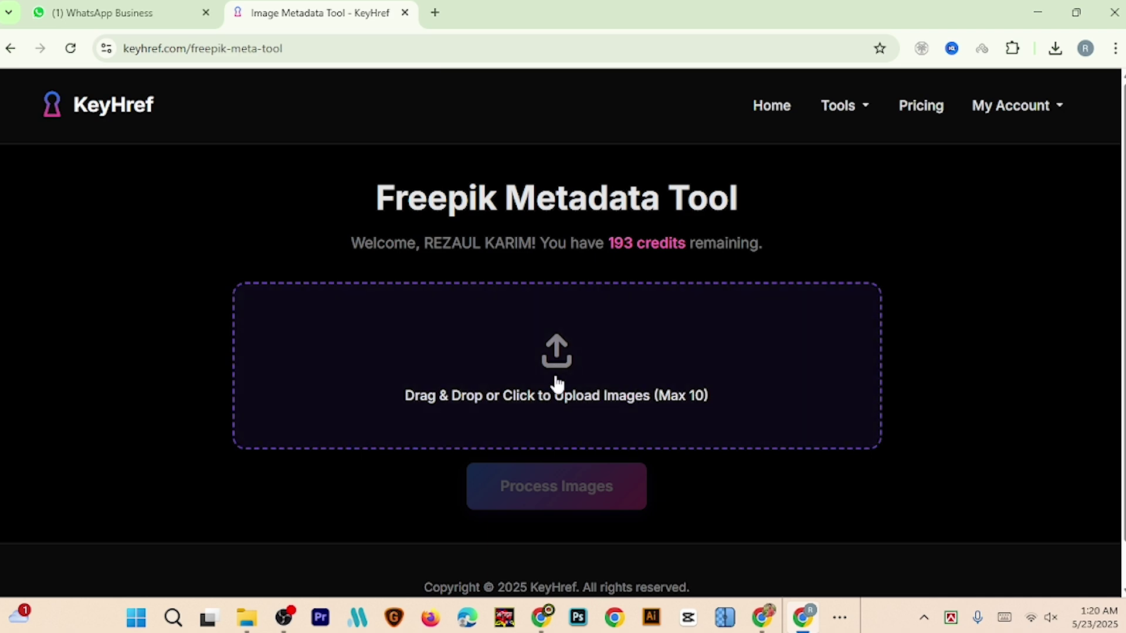
left_click(573, 350)
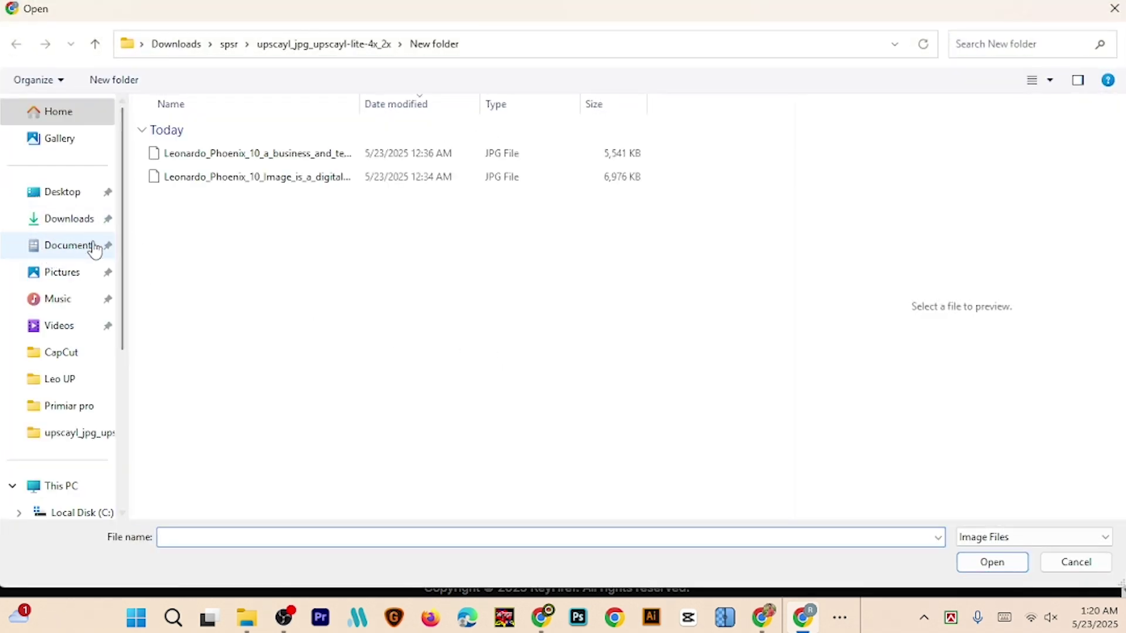
Step: Load both Leonardo_Phoenix JPG images from New folder, inside Downloads, spsr, upscayl_jpg_upscayl-lite-4x_2x, into the Freepik Metadata Tool
left_click(63, 232)
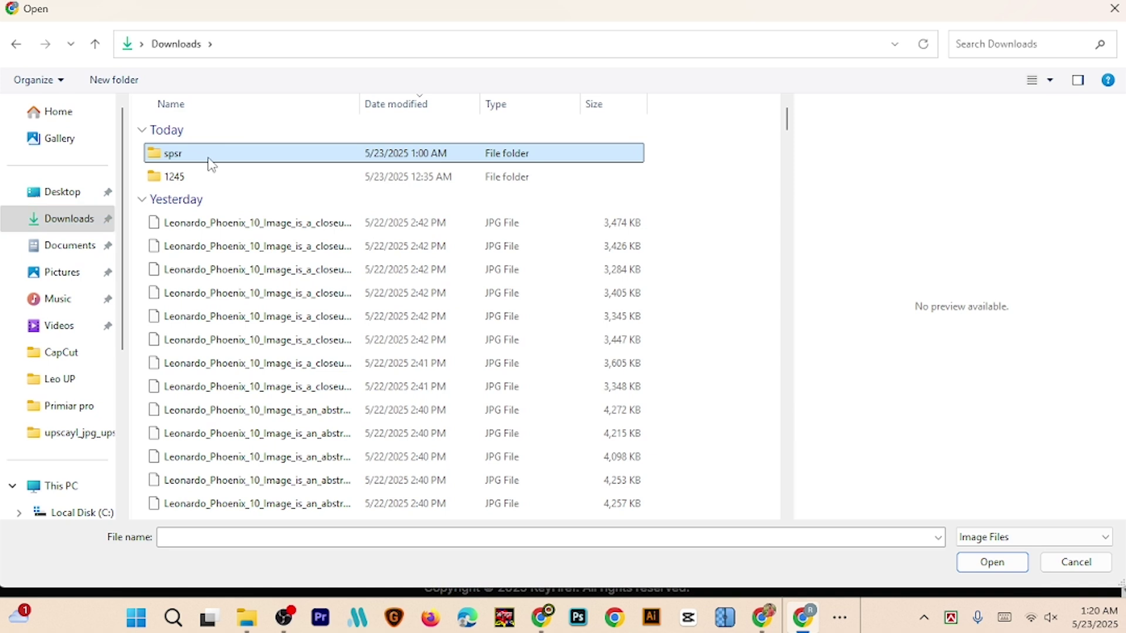
double_click(212, 157)
double_click(234, 160)
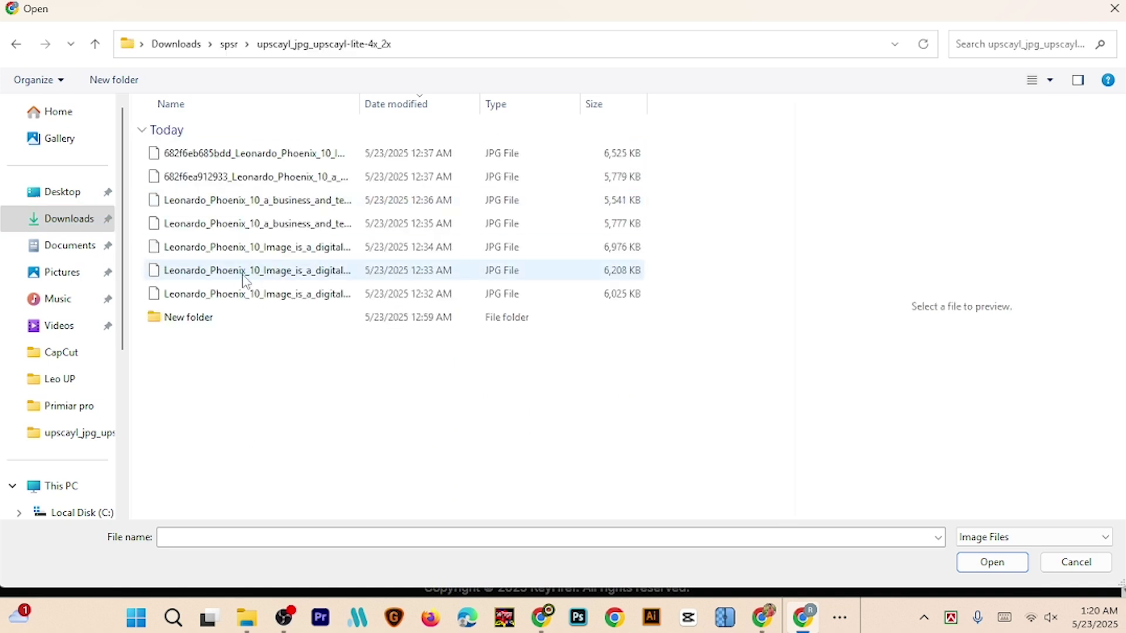
left_click(210, 320)
double_click(211, 323)
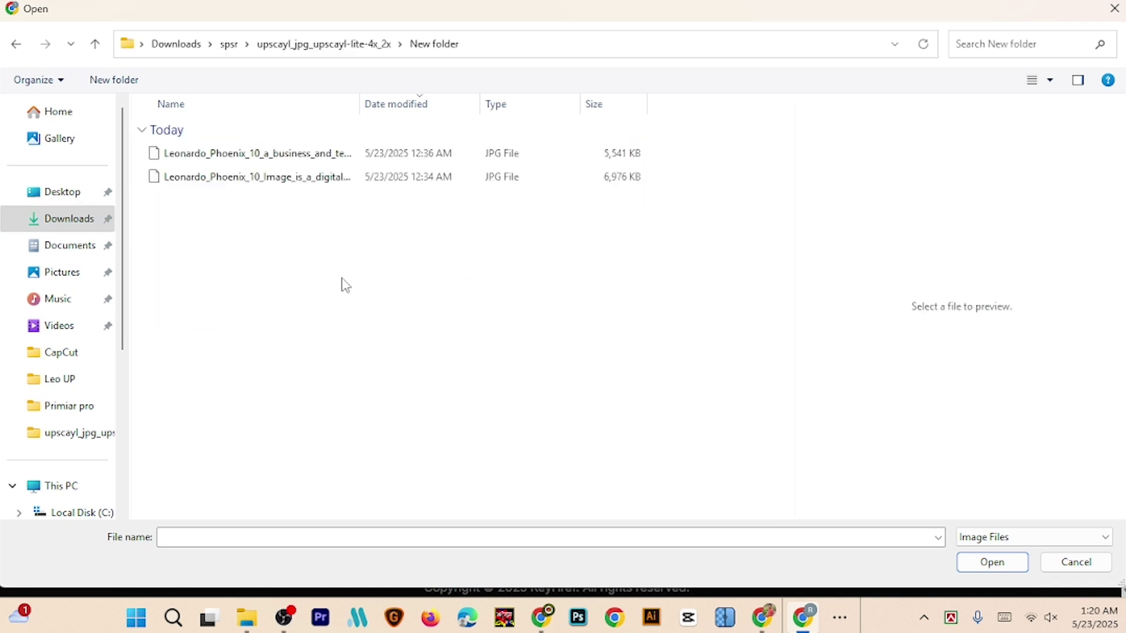
left_click_drag(269, 223, 338, 145)
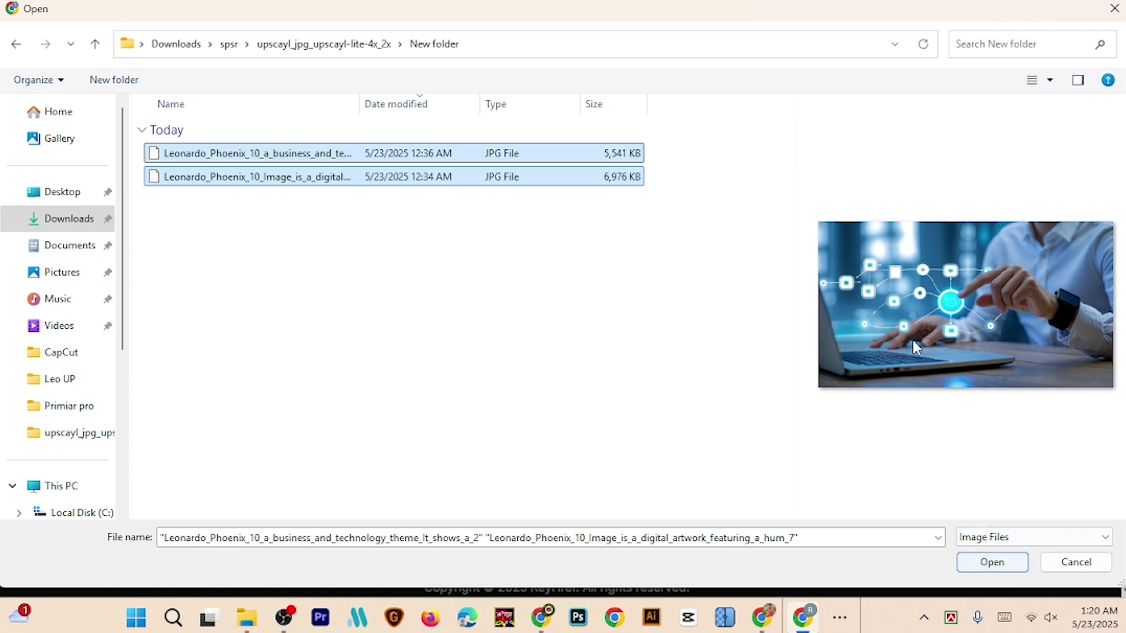
left_click(991, 562)
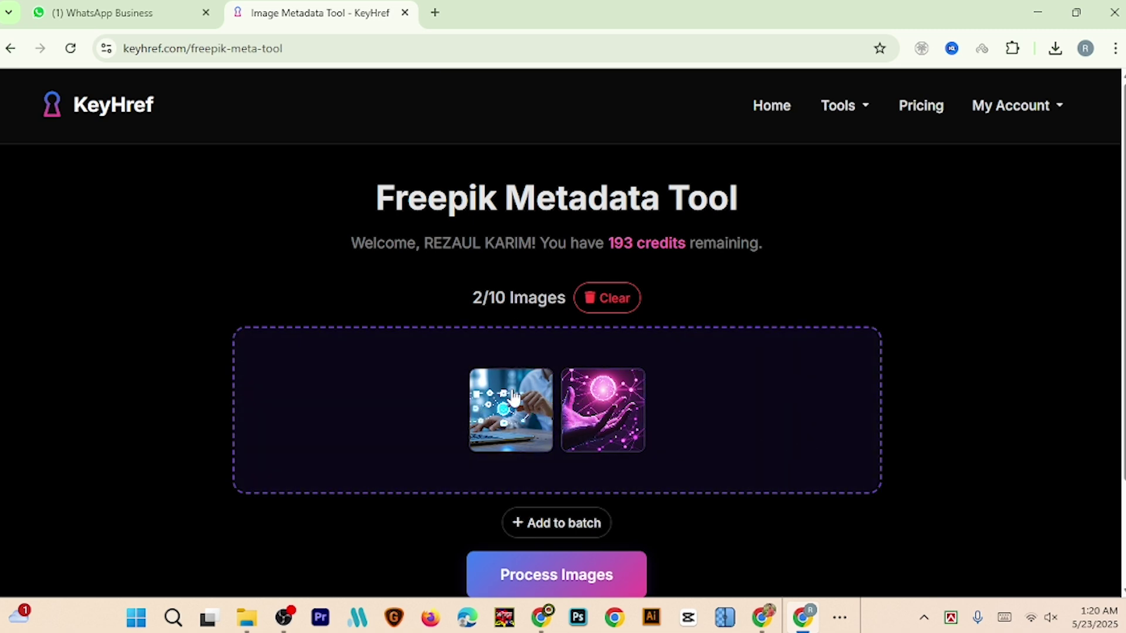
Step: Process the two uploaded images to generate their metadata
scroll(702, 456, "down", 2)
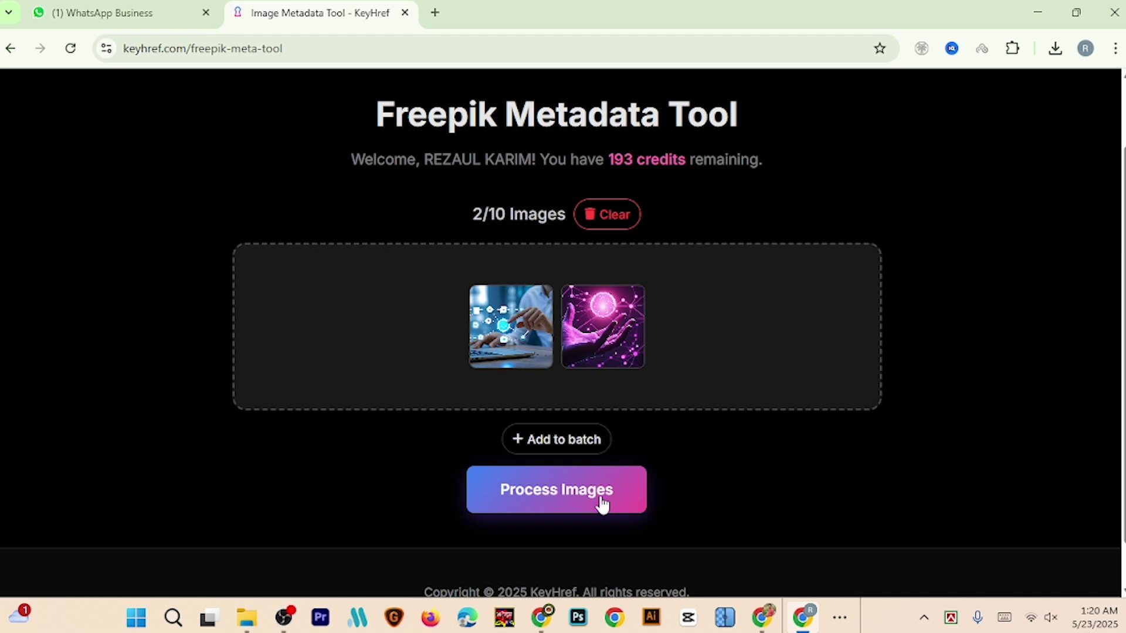
left_click(550, 502)
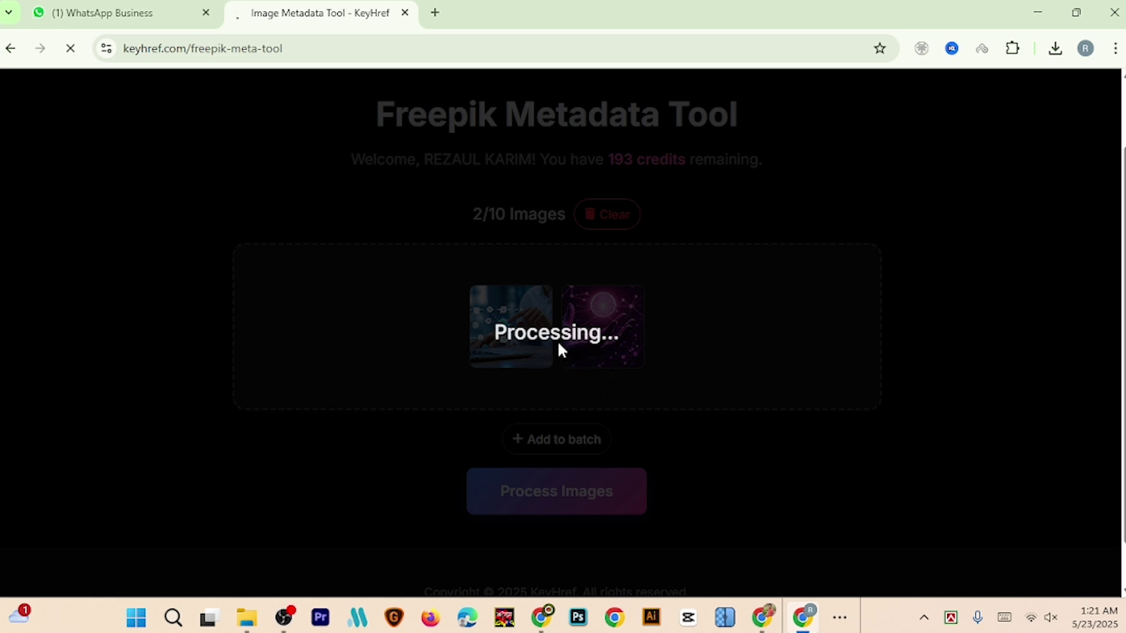
scroll(560, 358, "down", 2)
scroll(568, 389, "up", 3)
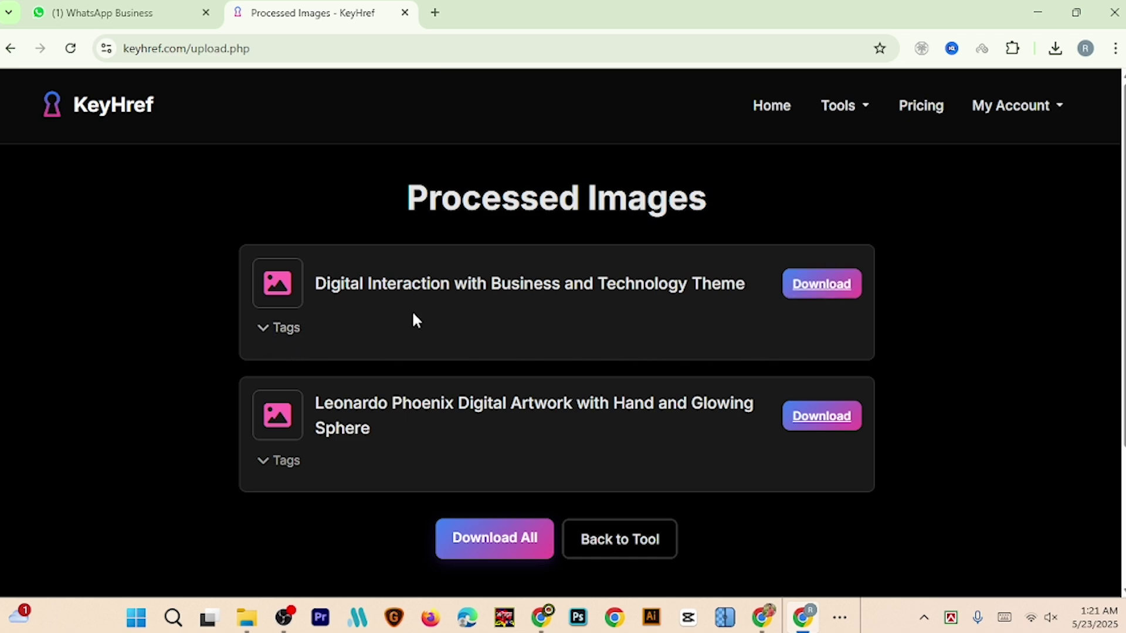
Step: Expand the tags of both processed images and review the generated titles and keywords
left_click(276, 331)
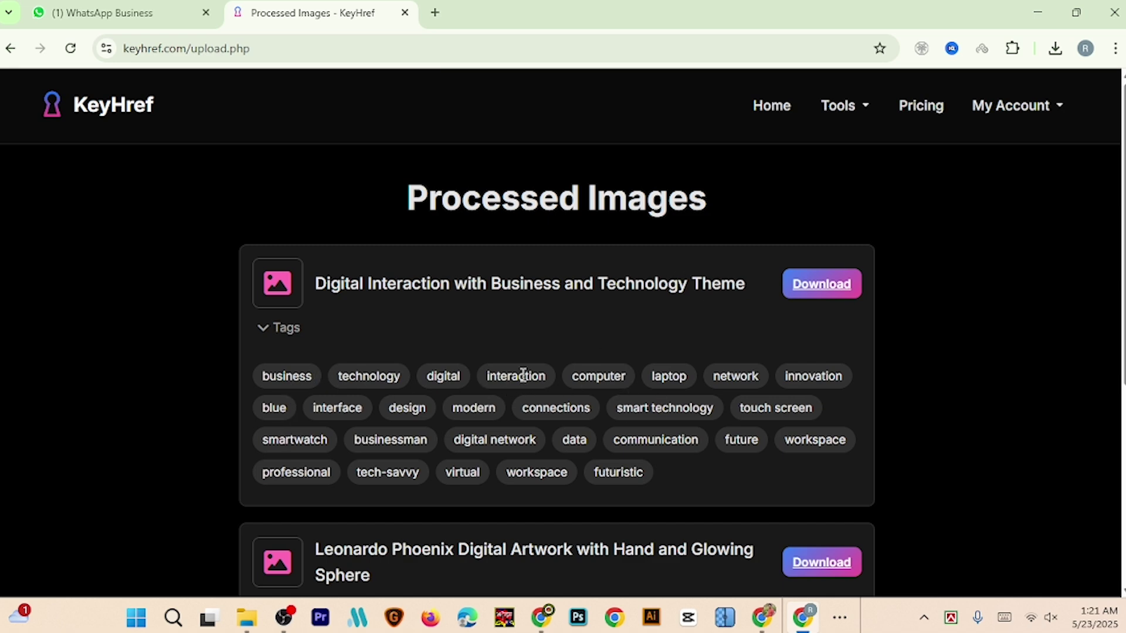
scroll(680, 414, "down", 3)
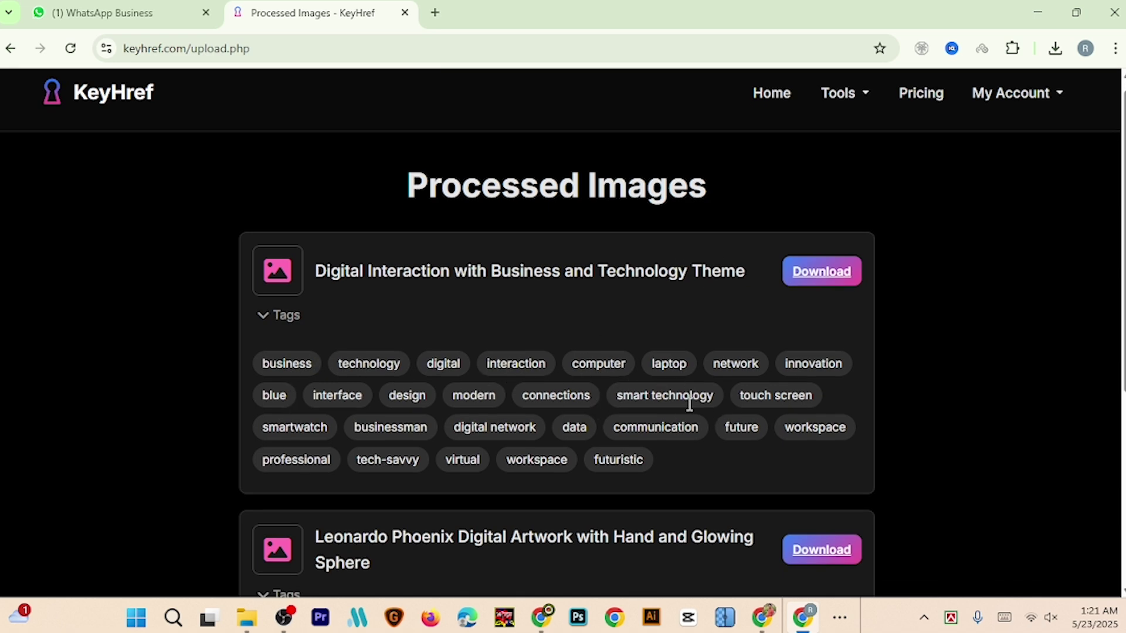
left_click(261, 449)
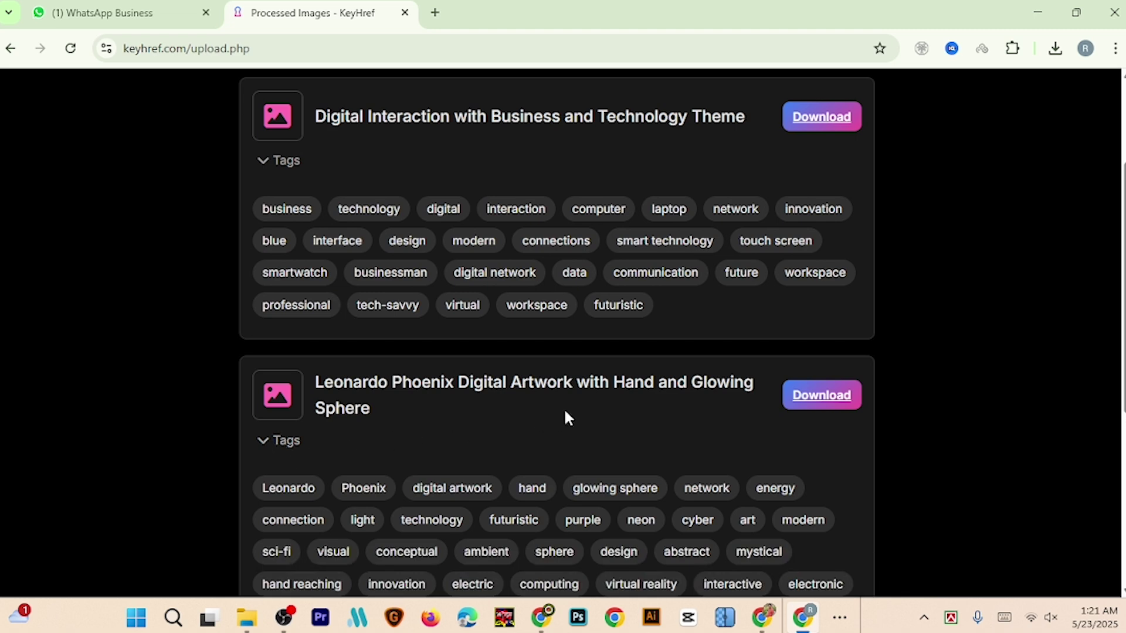
scroll(505, 387, "down", 3)
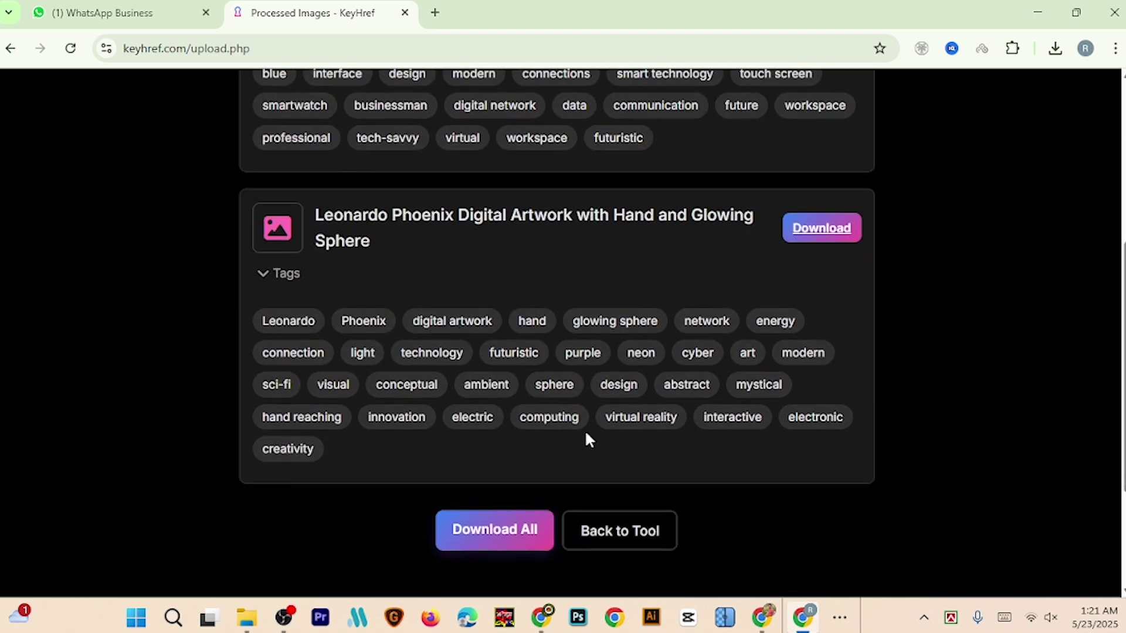
scroll(556, 451, "up", 6)
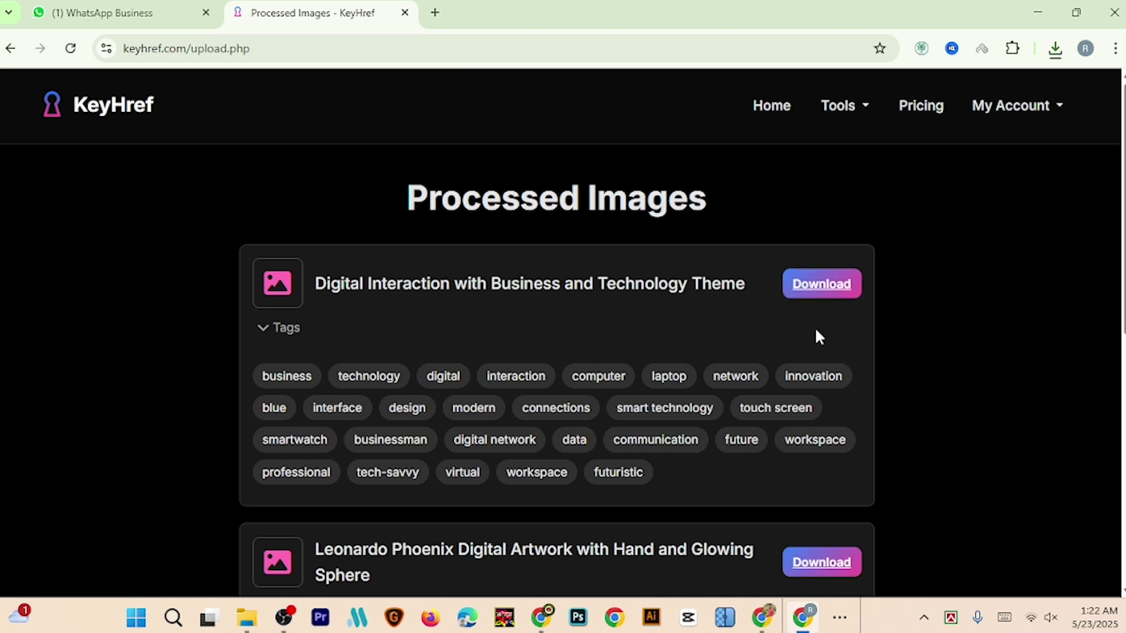
Step: Download both processed images, the business and technology one and the hand with glowing sphere artwork
left_click(835, 291)
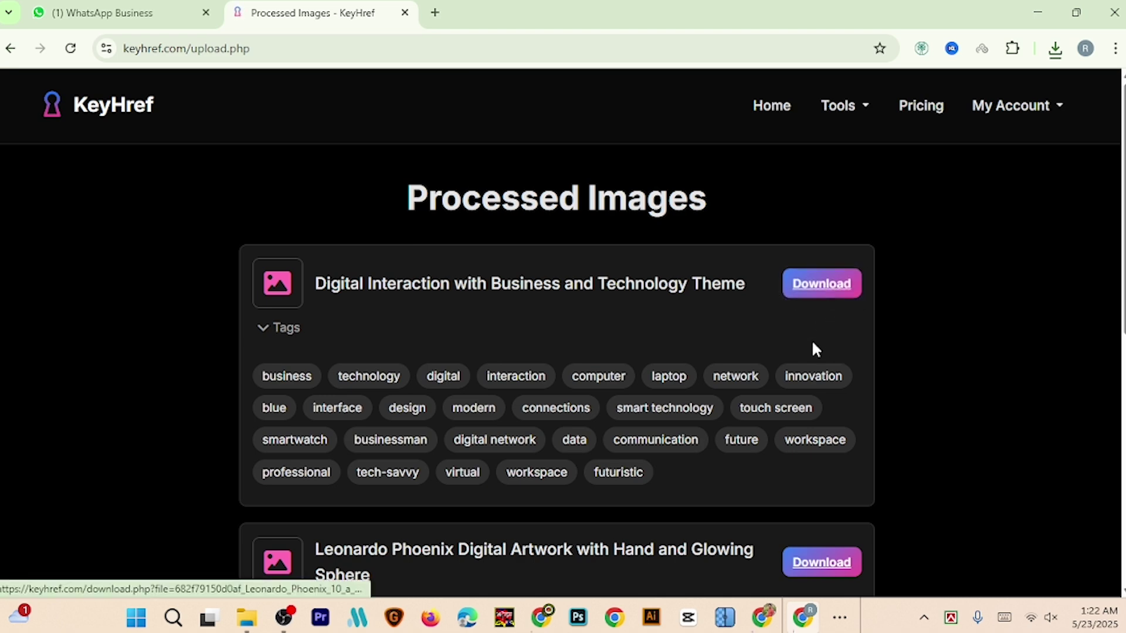
scroll(844, 352, "down", 3)
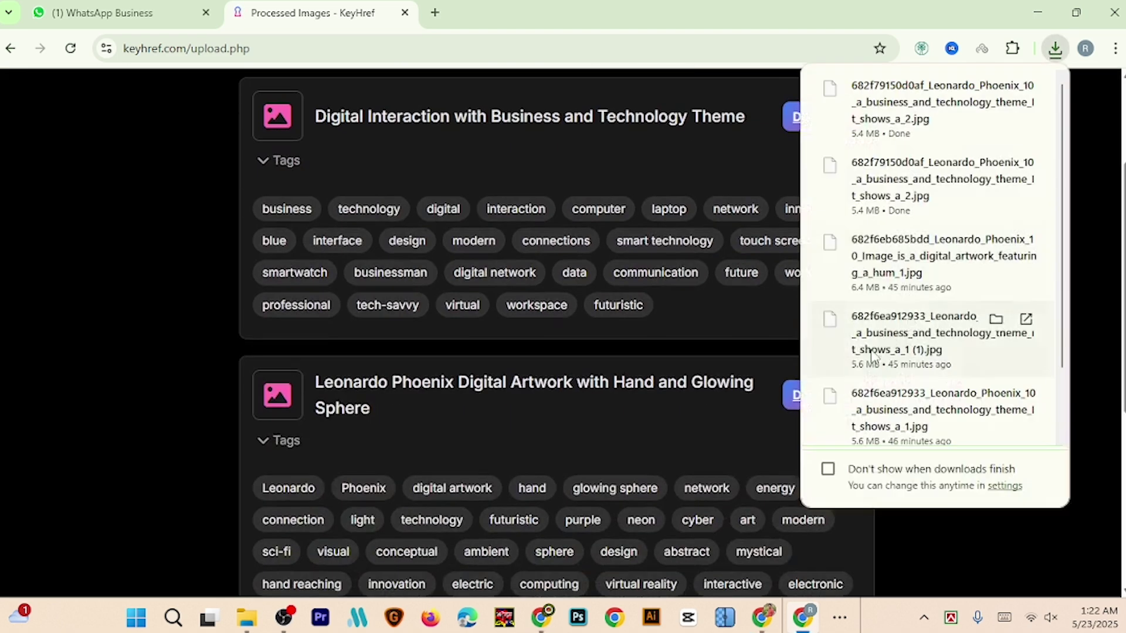
left_click(793, 405)
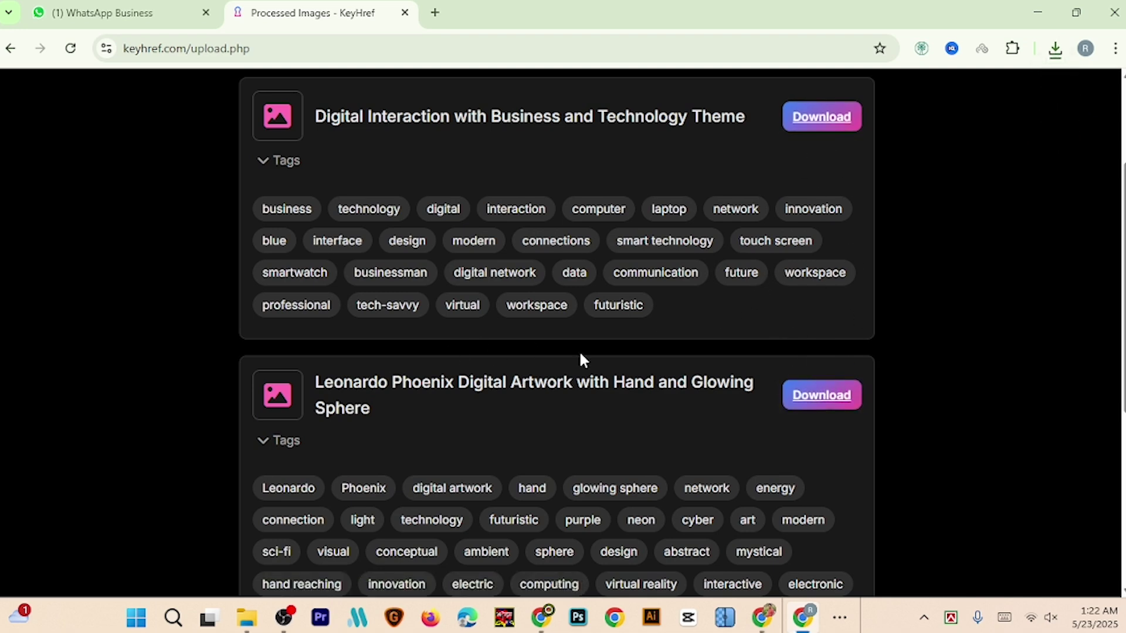
Step: Switch to the File Explorer window showing Downloads and reload the folder with the two newly downloaded images
mouse_move(246, 618)
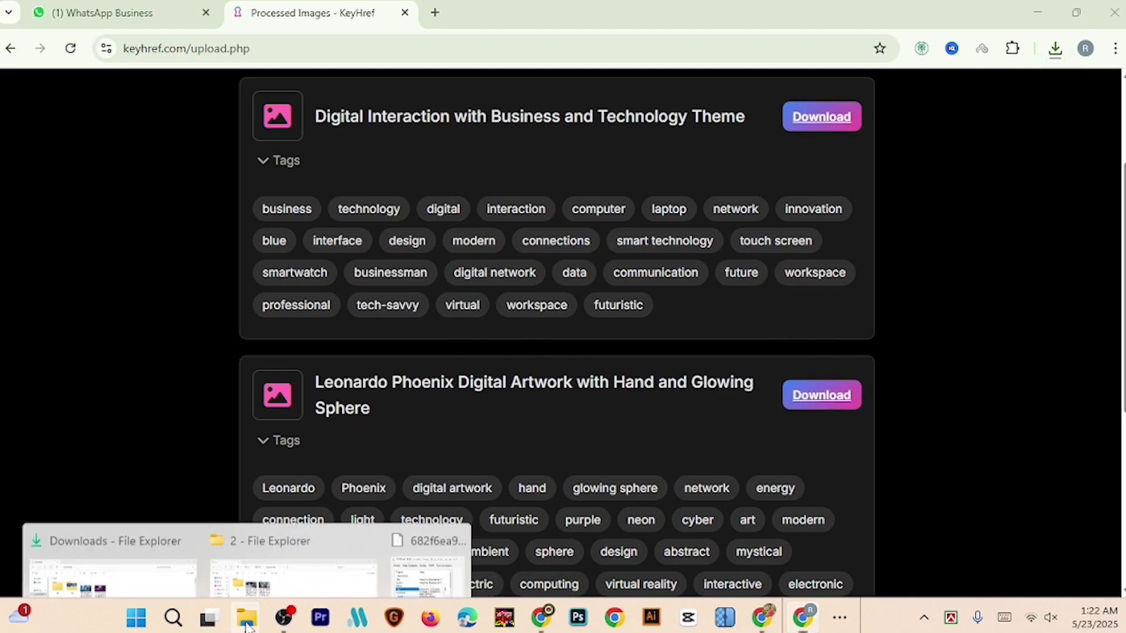
mouse_move(365, 535)
left_click(111, 530)
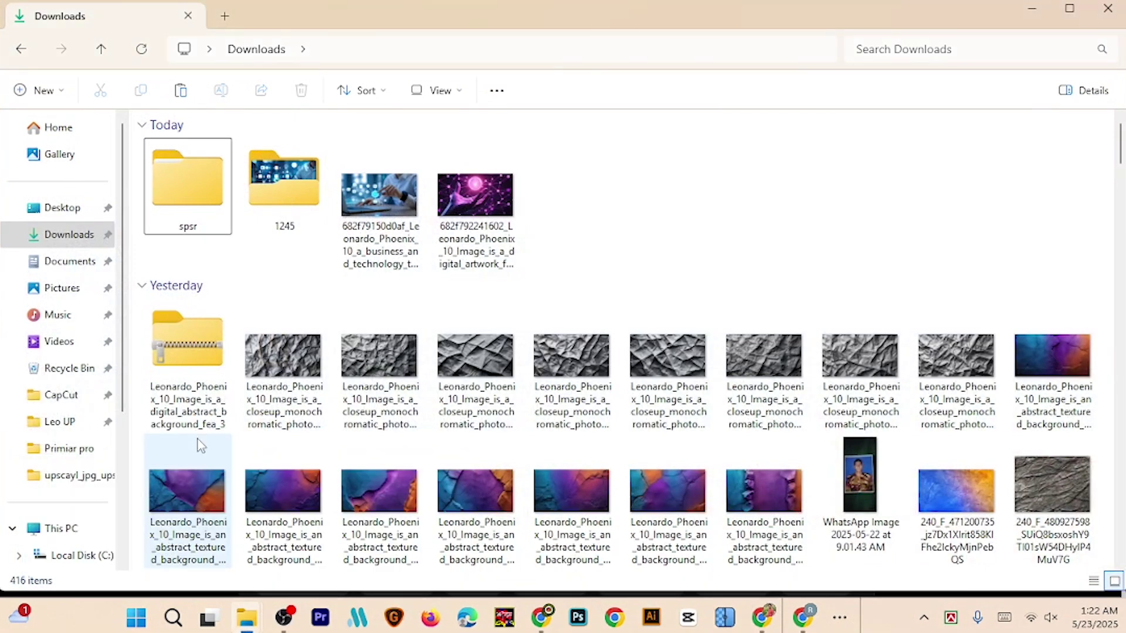
left_click(32, 240)
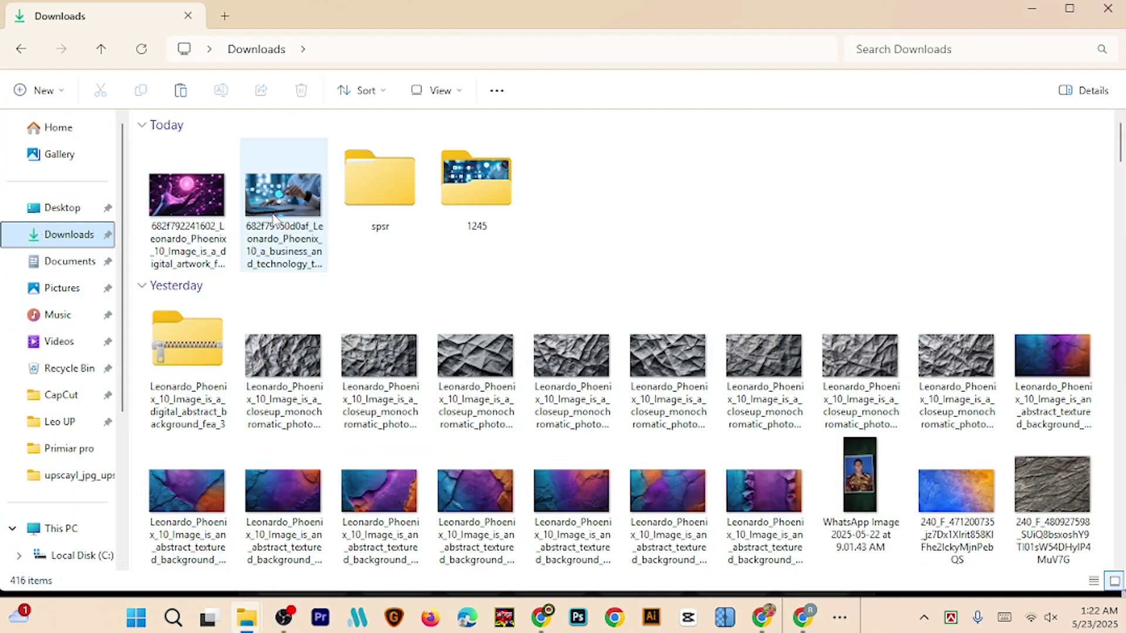
Step: Examine the embedded title, subject and tags in the file properties of the downloaded digital artwork image
right_click(189, 230)
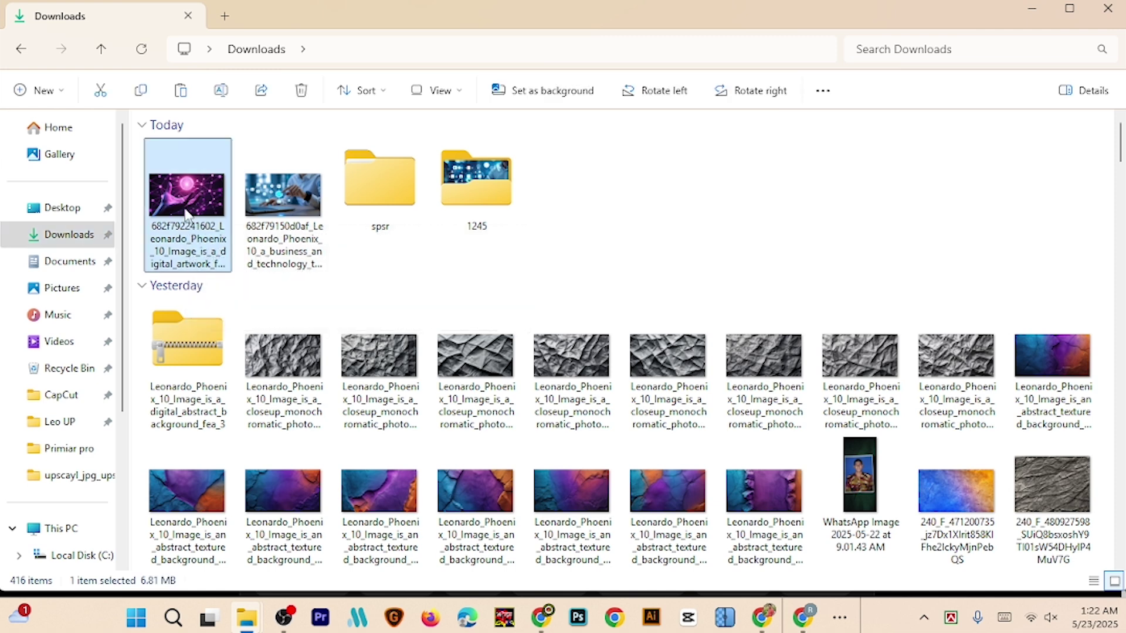
left_click(247, 339)
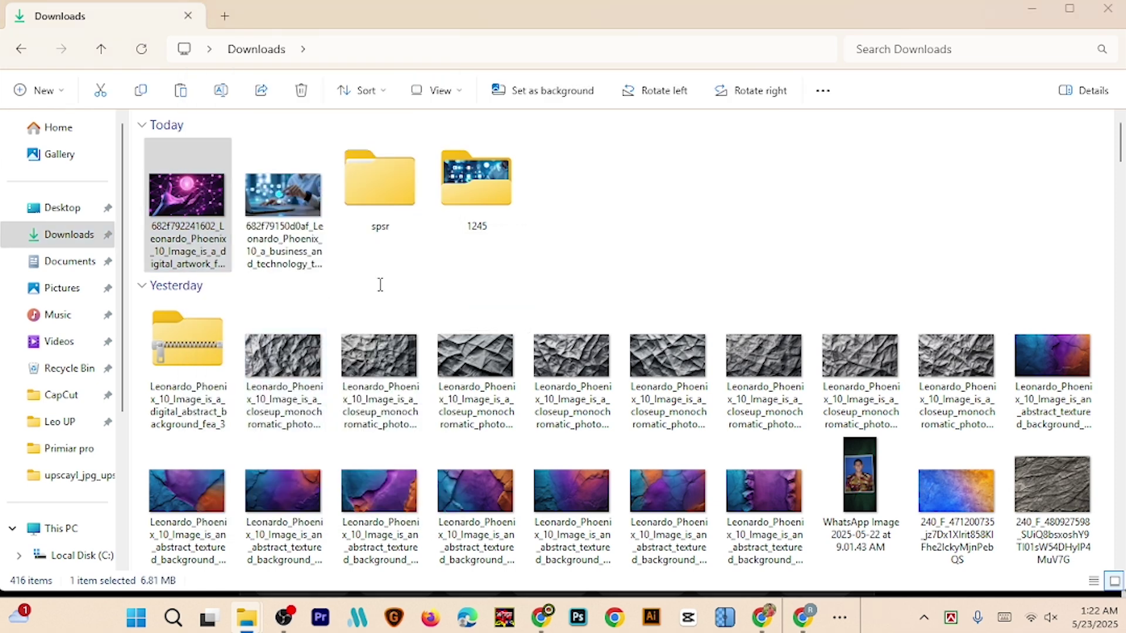
left_click(377, 205)
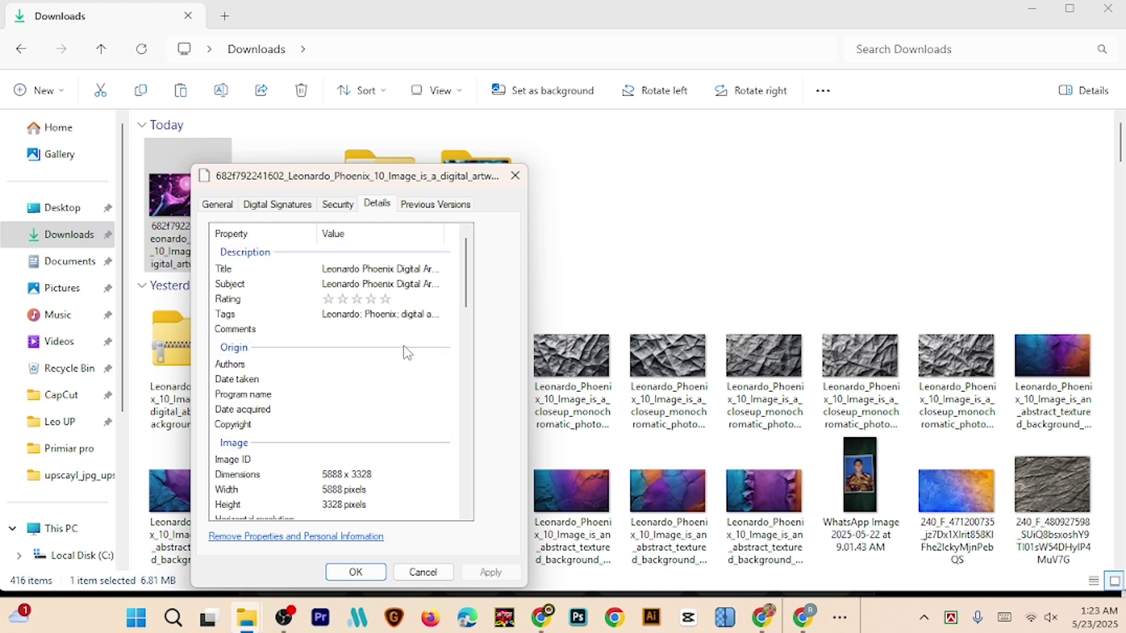
left_click(355, 572)
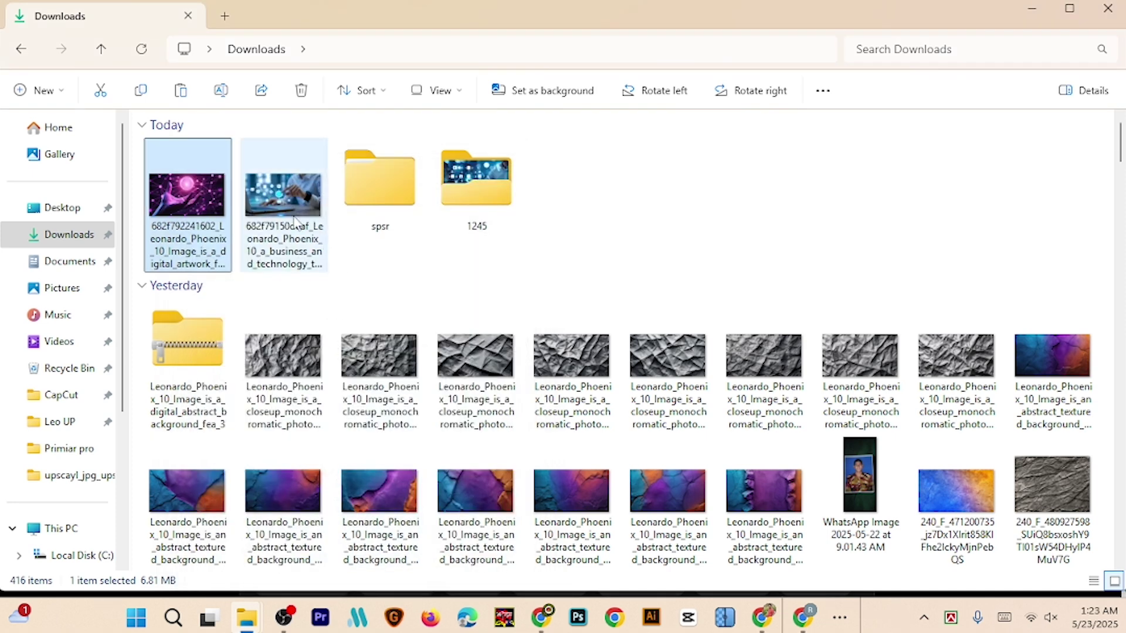
Step: Inspect the title, subject and tags in the file properties of the downloaded business and technology image
left_click(287, 212)
right_click(284, 217)
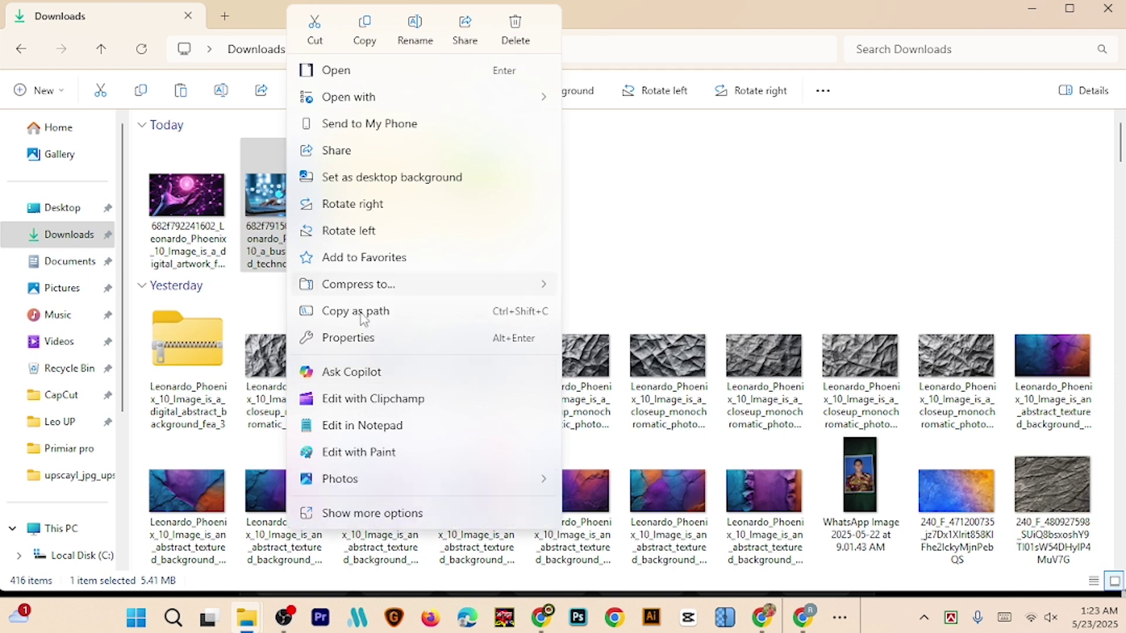
left_click(357, 337)
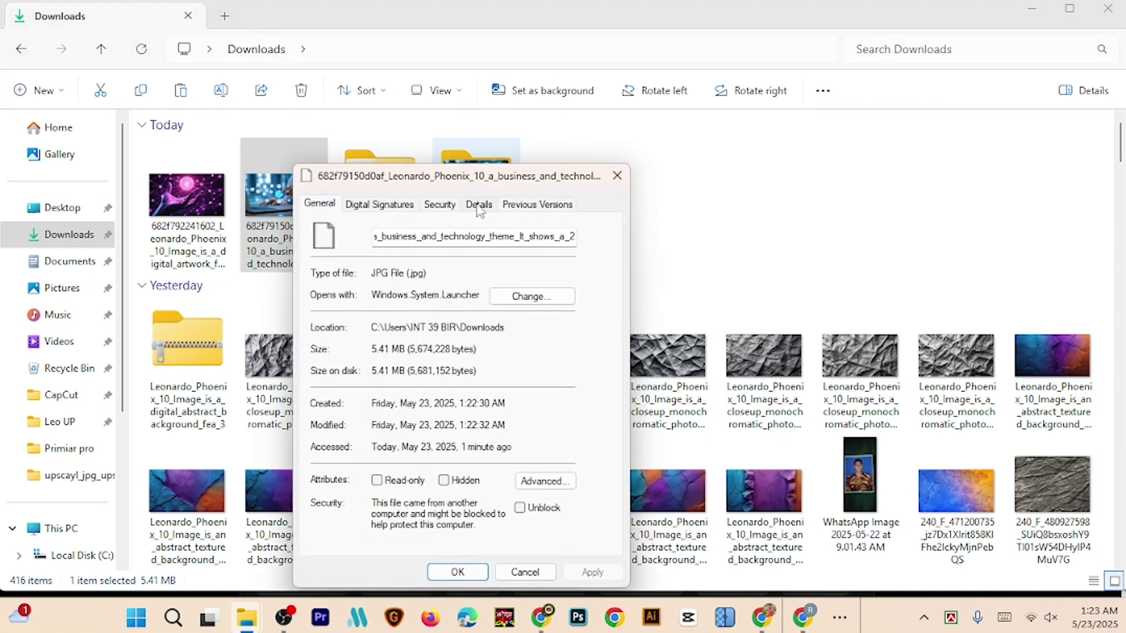
left_click(479, 205)
left_click(489, 270)
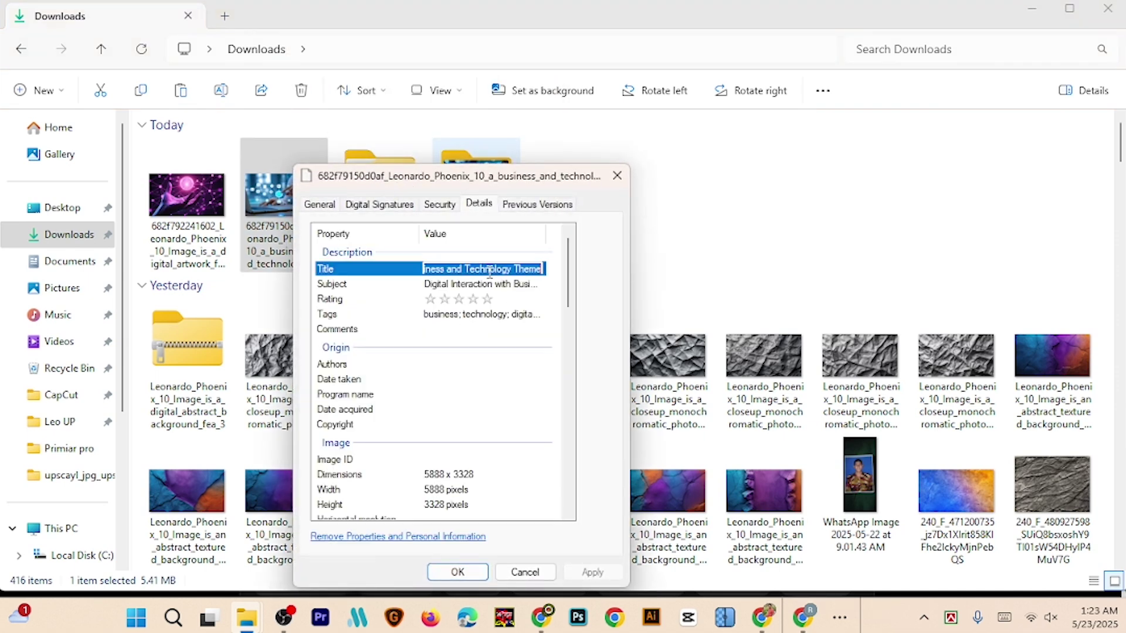
left_click(488, 286)
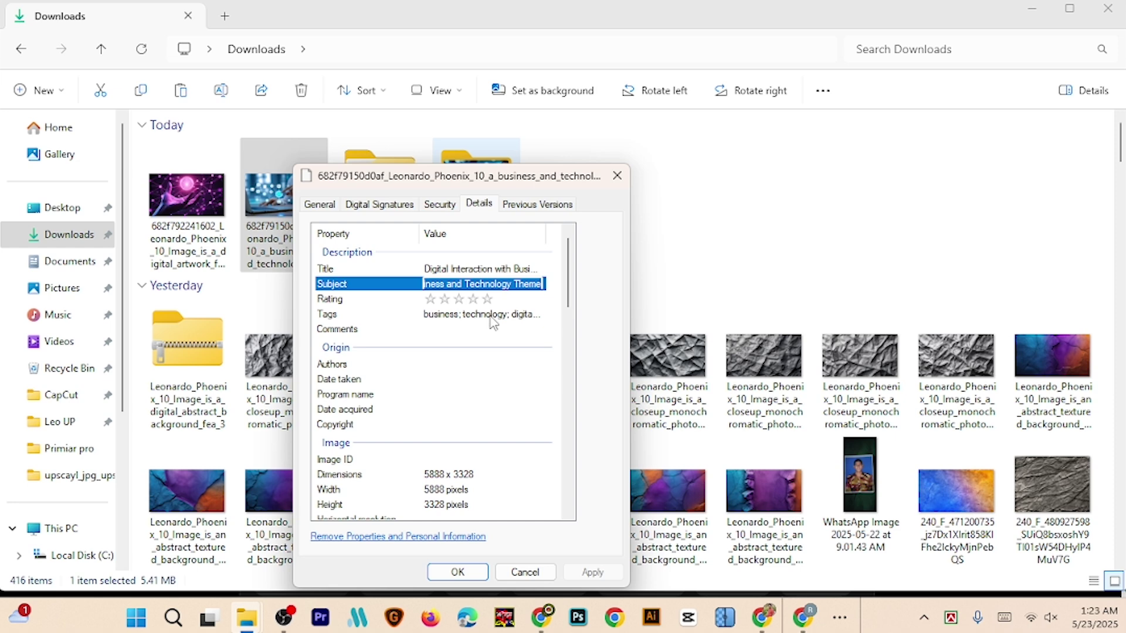
left_click(493, 315)
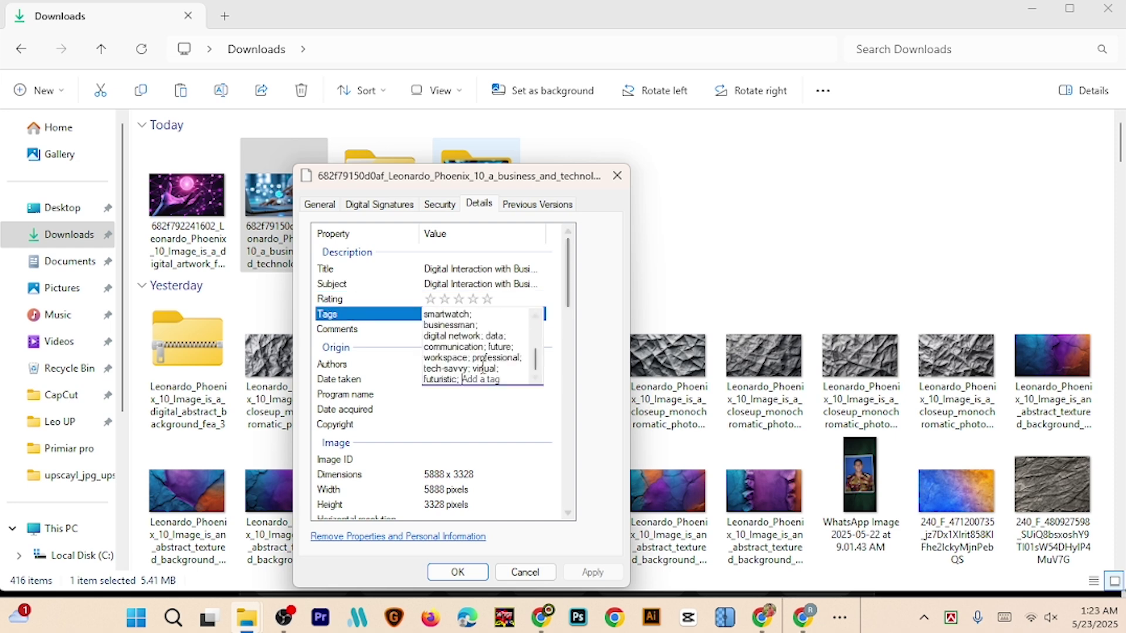
left_click(461, 573)
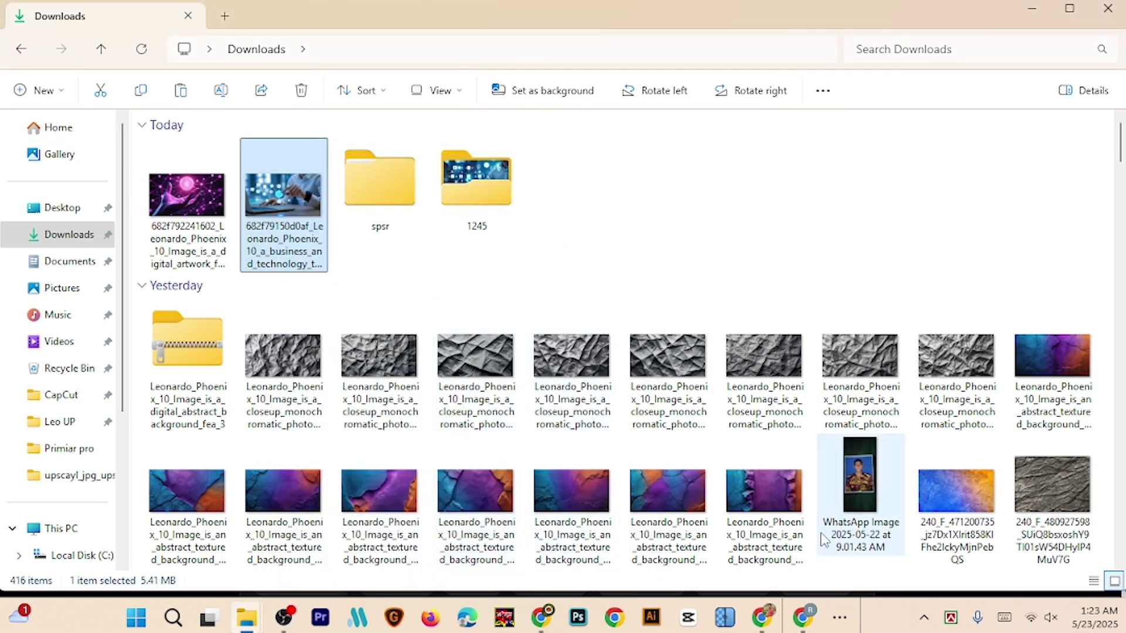
Step: Switch back to the KeyHref page in Chrome and open its pricing plans
left_click(804, 625)
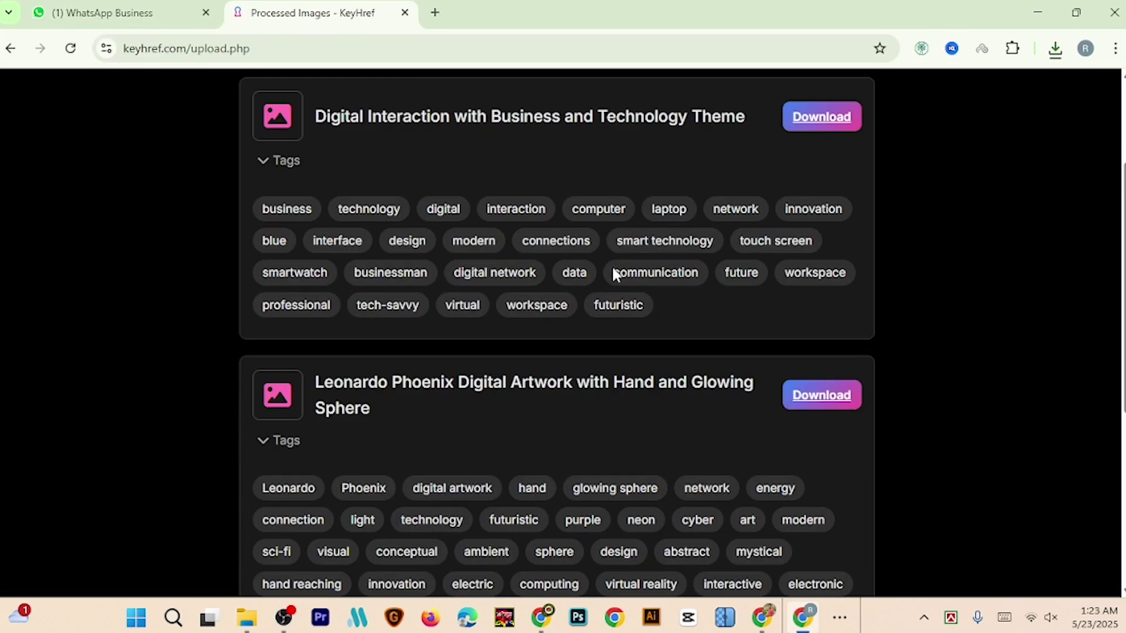
scroll(663, 241, "up", 3)
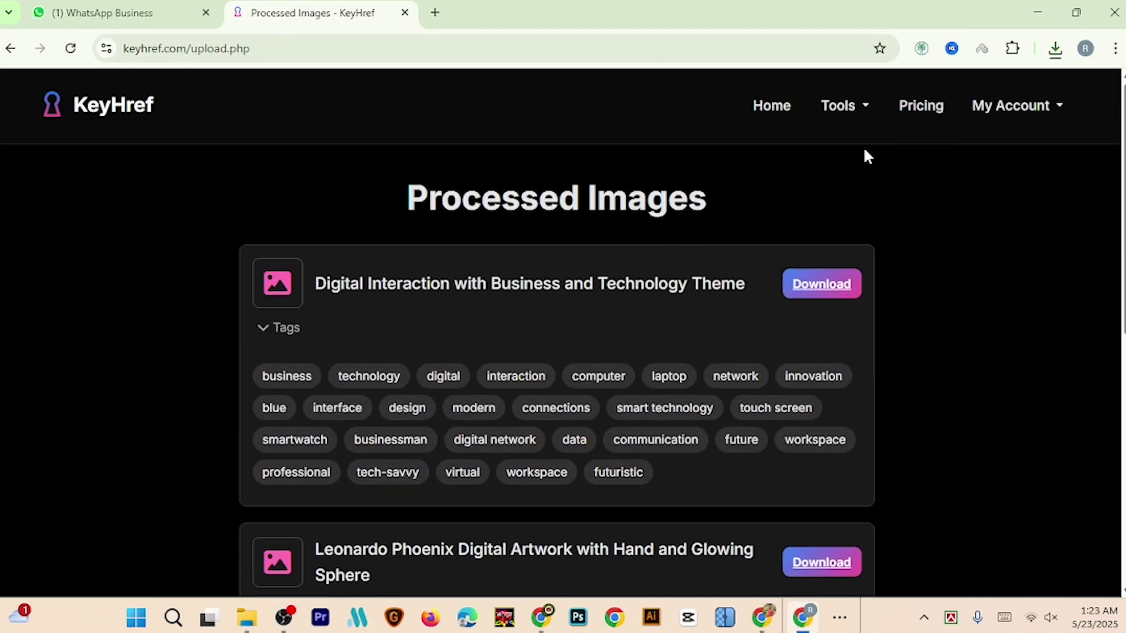
left_click(923, 115)
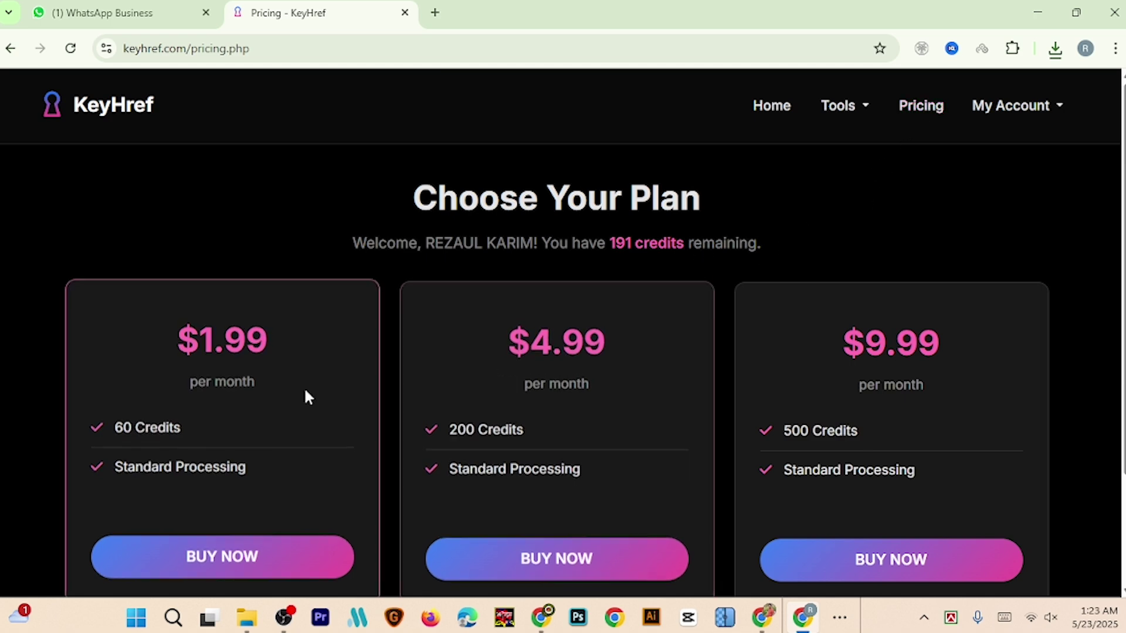
Step: Compare the monthly pricing plans and open the checkout for the $4.99 plan with 200 credits
scroll(304, 389, "down", 1)
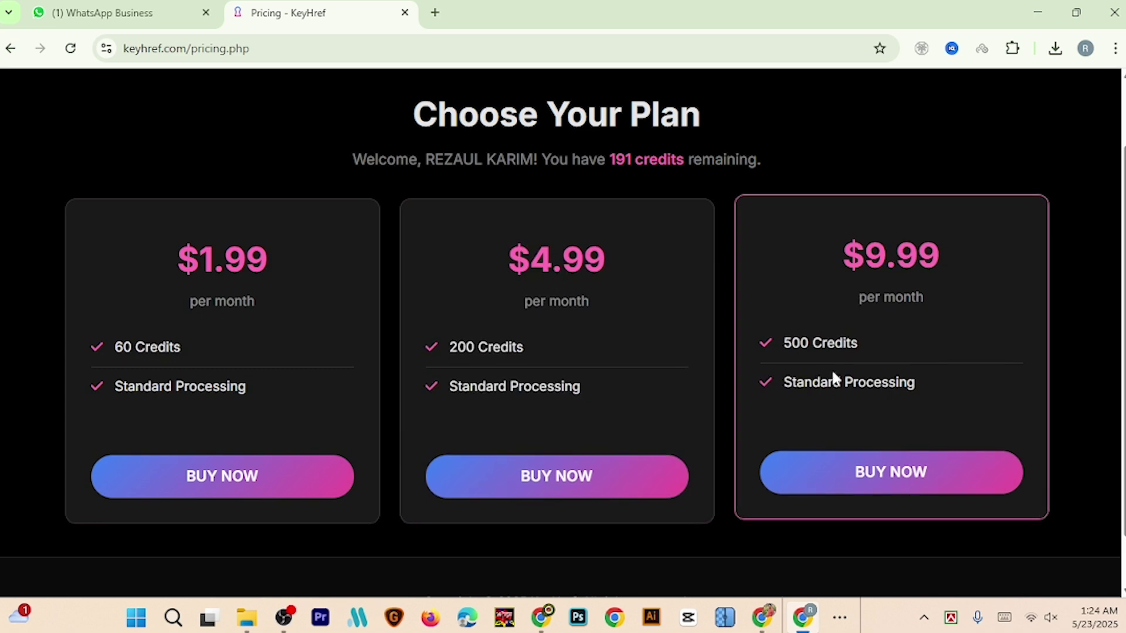
scroll(789, 381, "down", 1)
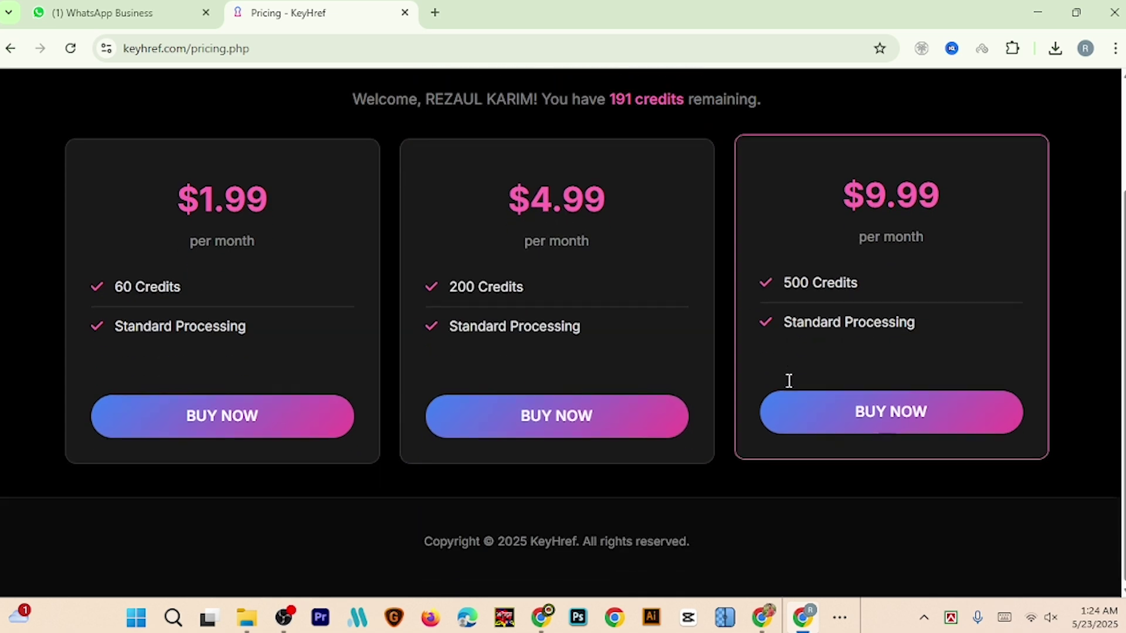
left_click(557, 429)
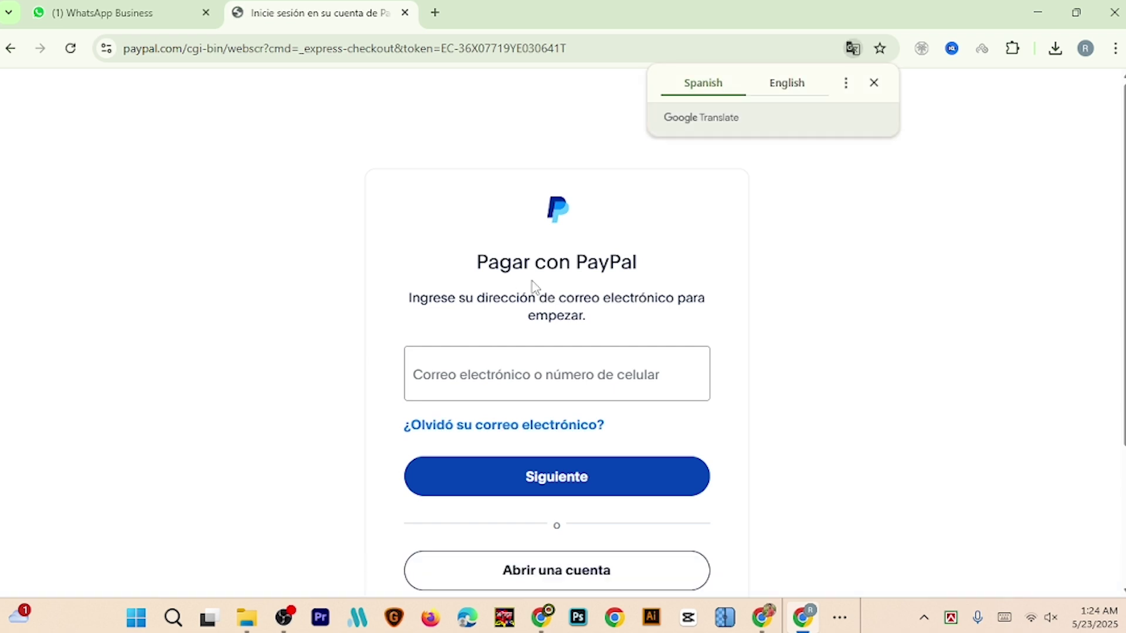
Step: Translate the PayPal checkout page into English, dismiss the translation popup and look over the payment sign-in options
left_click(800, 97)
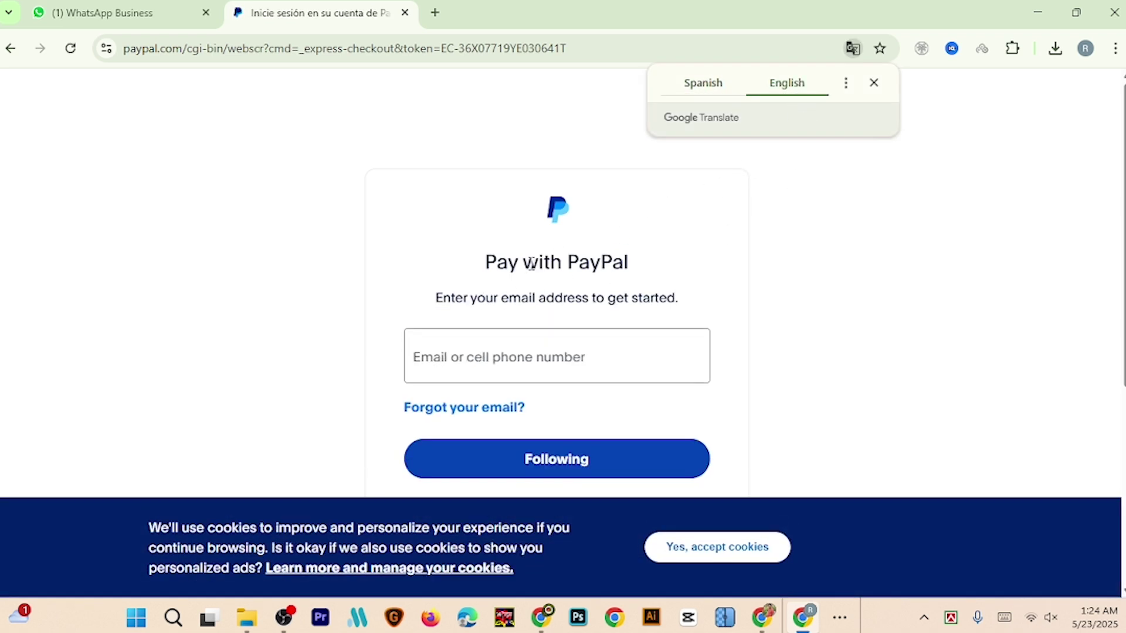
scroll(578, 316, "down", 4)
scroll(587, 287, "up", 3)
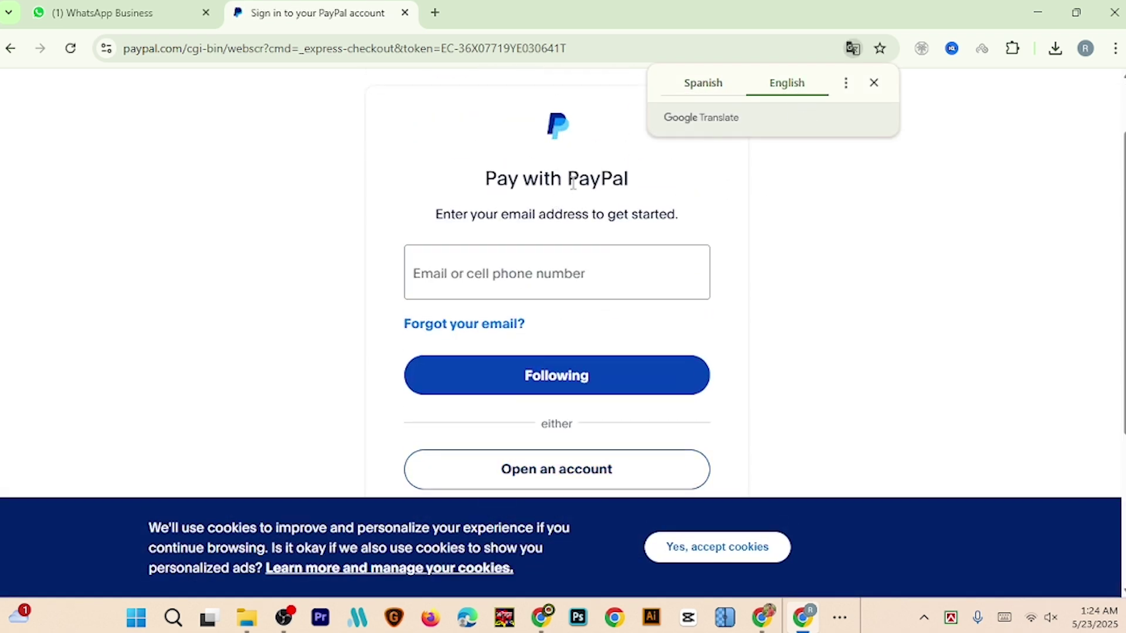
left_click(874, 83)
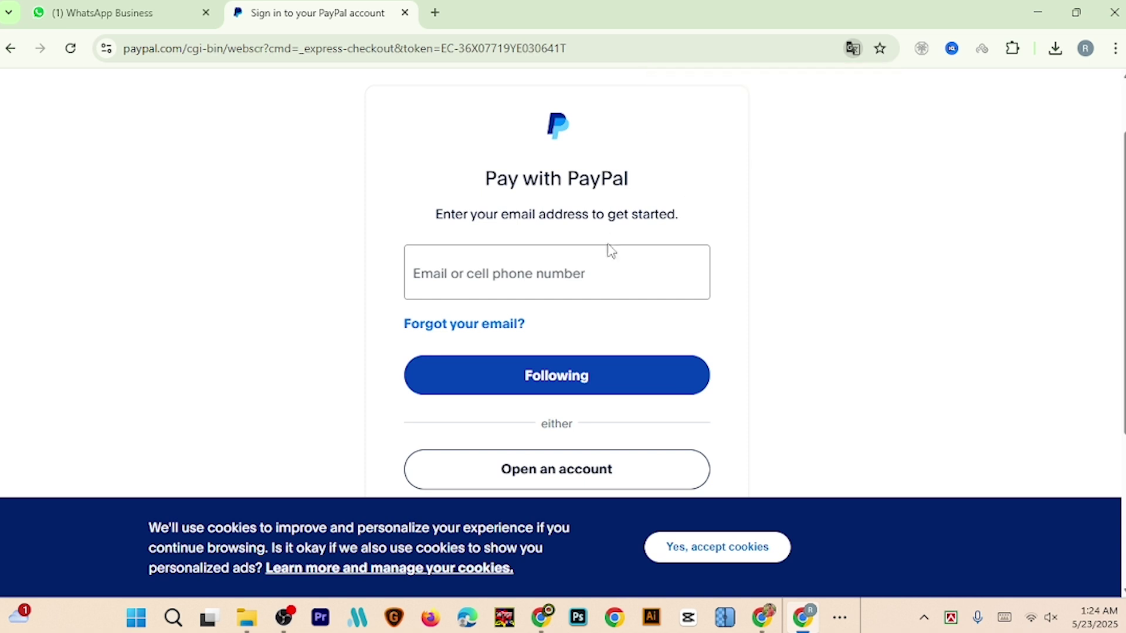
scroll(572, 384, "up", 2)
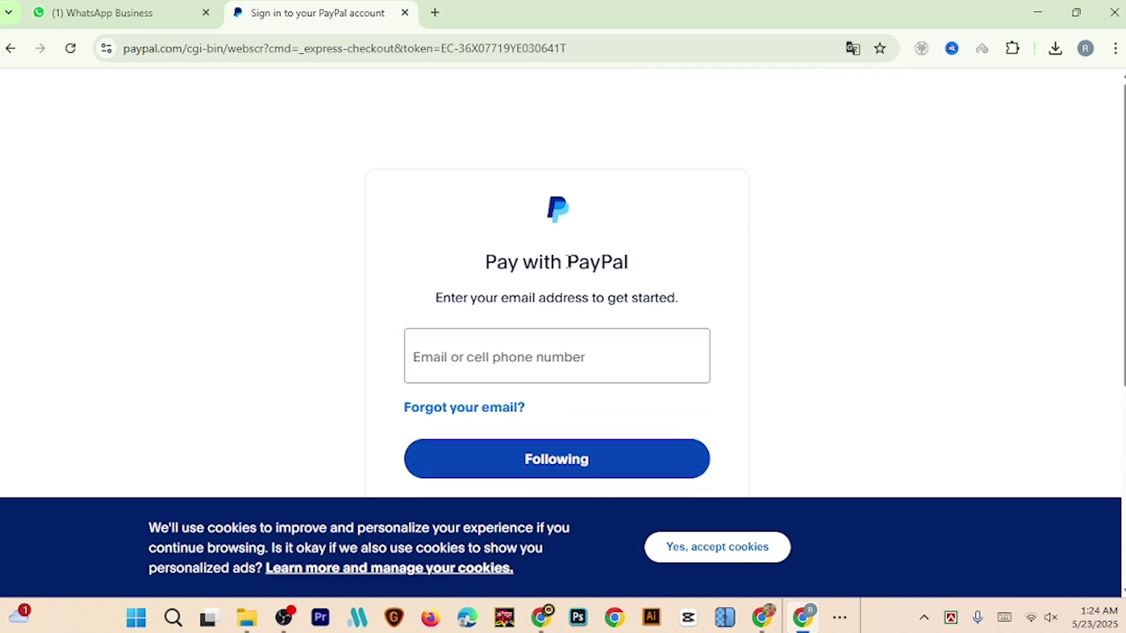
scroll(580, 338, "down", 2)
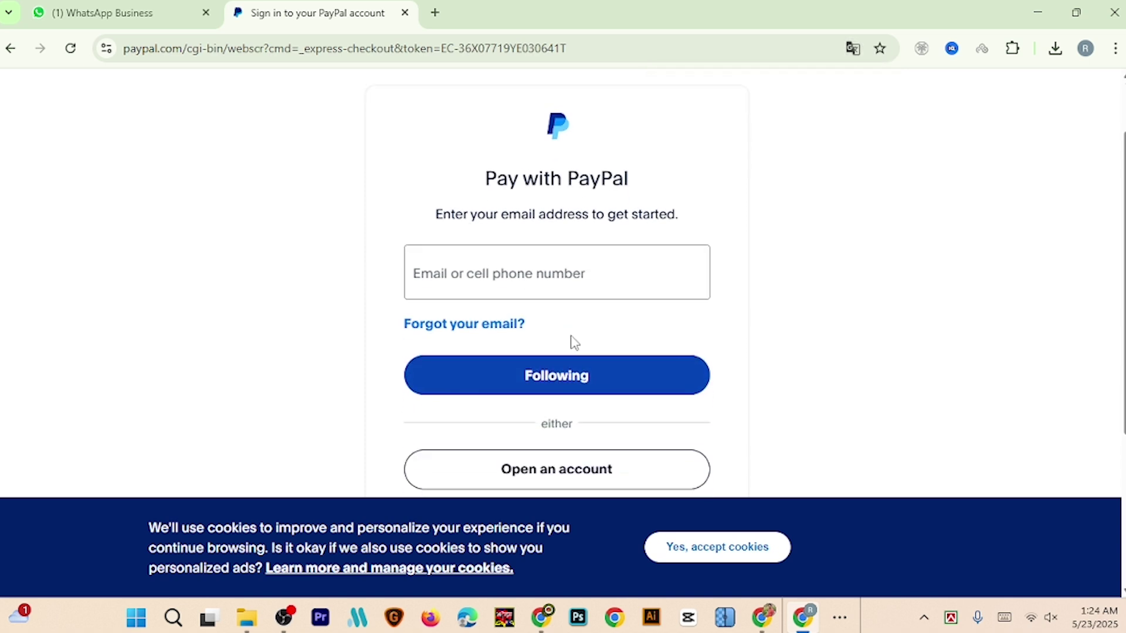
scroll(571, 322, "up", 2)
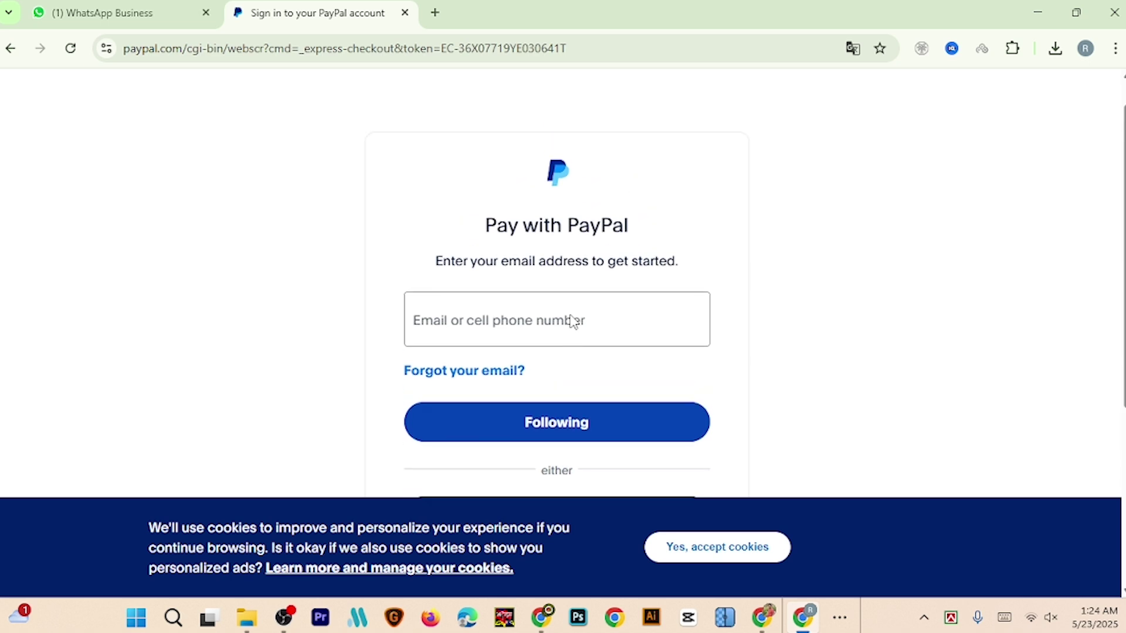
scroll(571, 319, "down", 2)
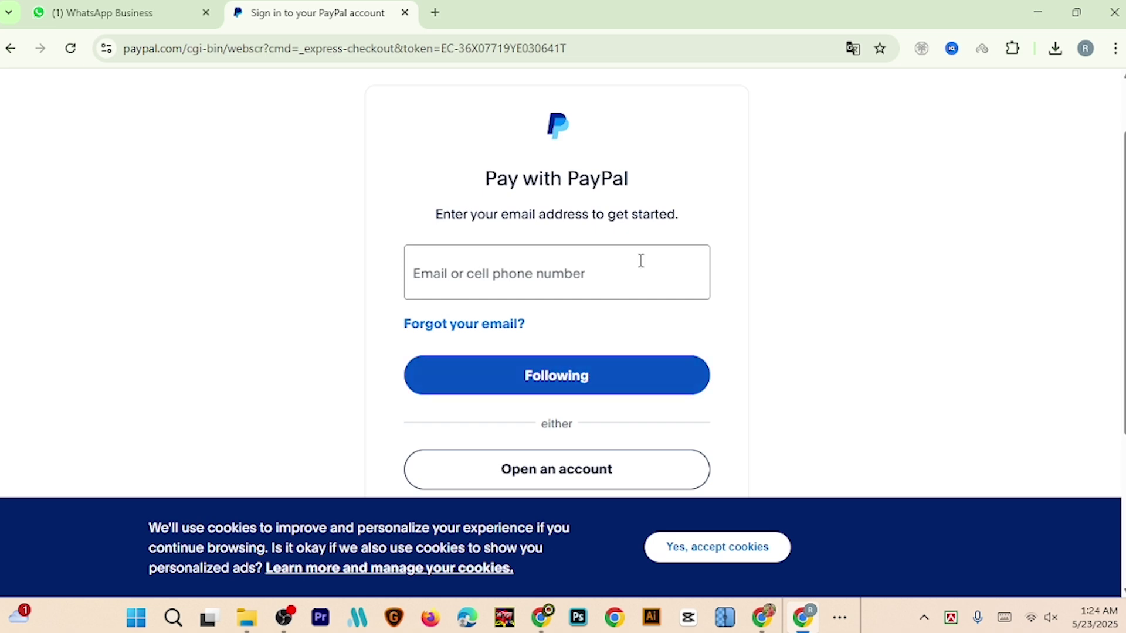
Step: Leave the PayPal checkout for the KeyHref pricing page and open the Freepik Metadata Adder tool
left_click(11, 49)
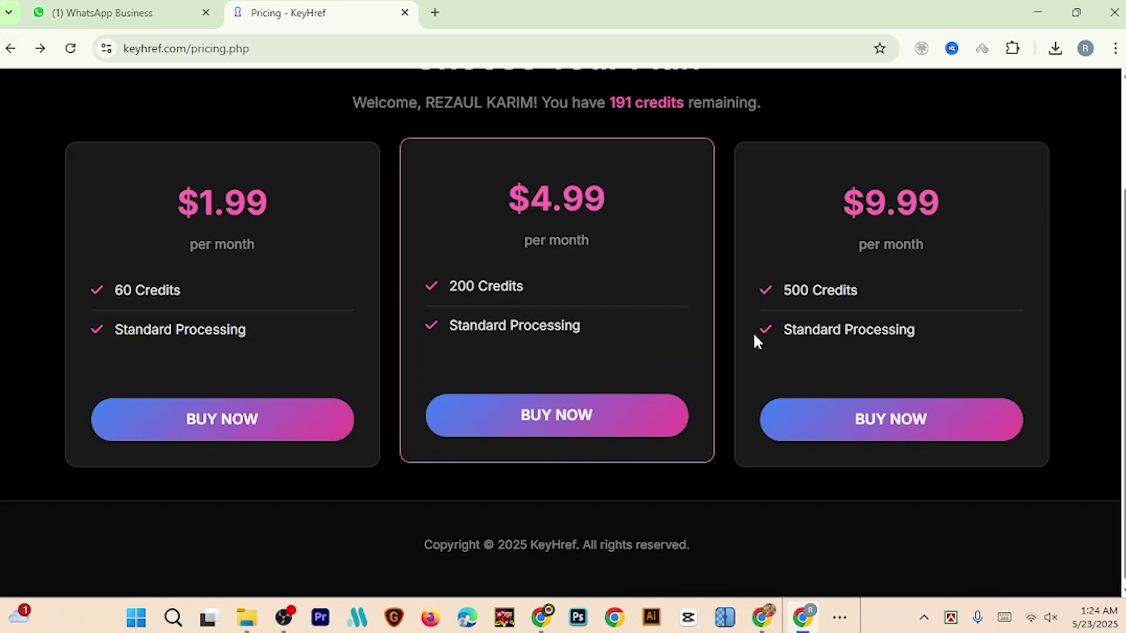
scroll(753, 332, "up", 2)
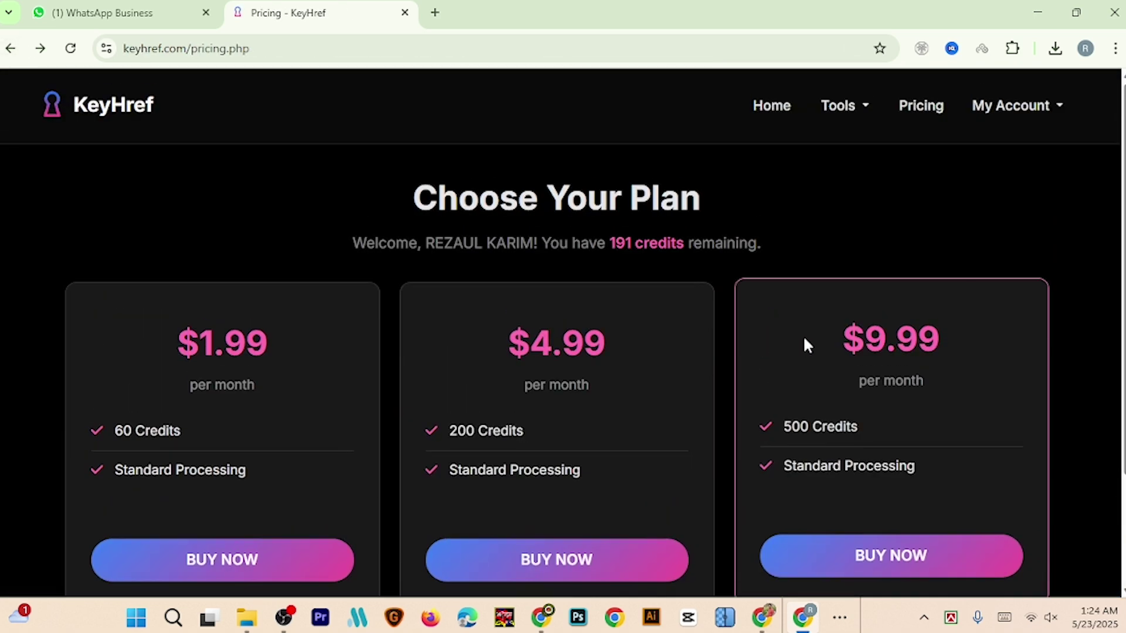
left_click(842, 113)
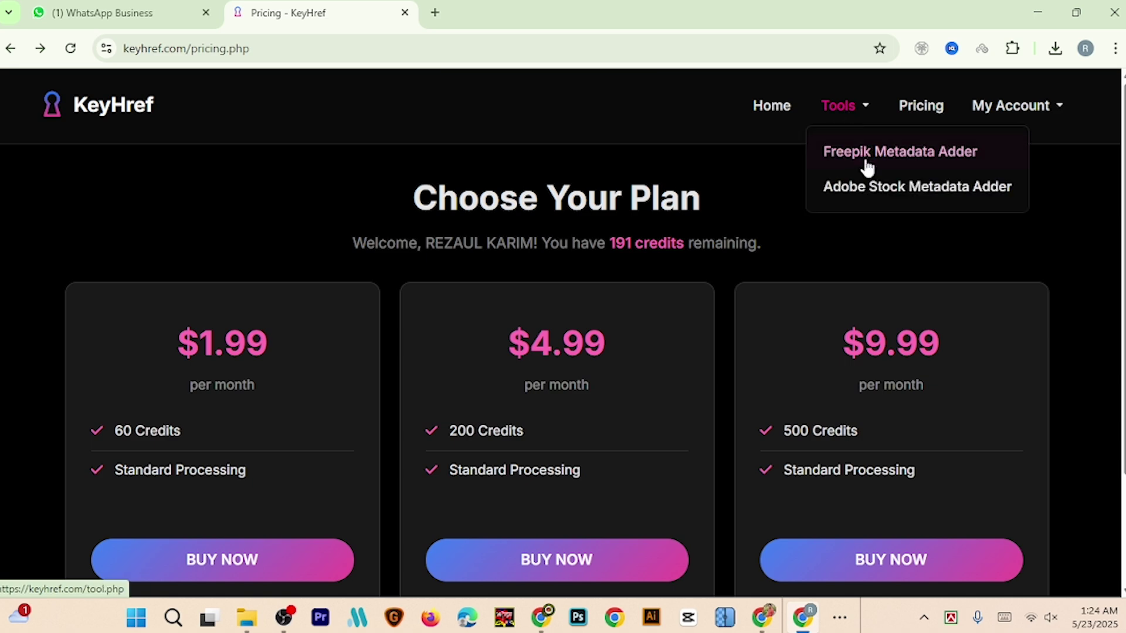
left_click(874, 155)
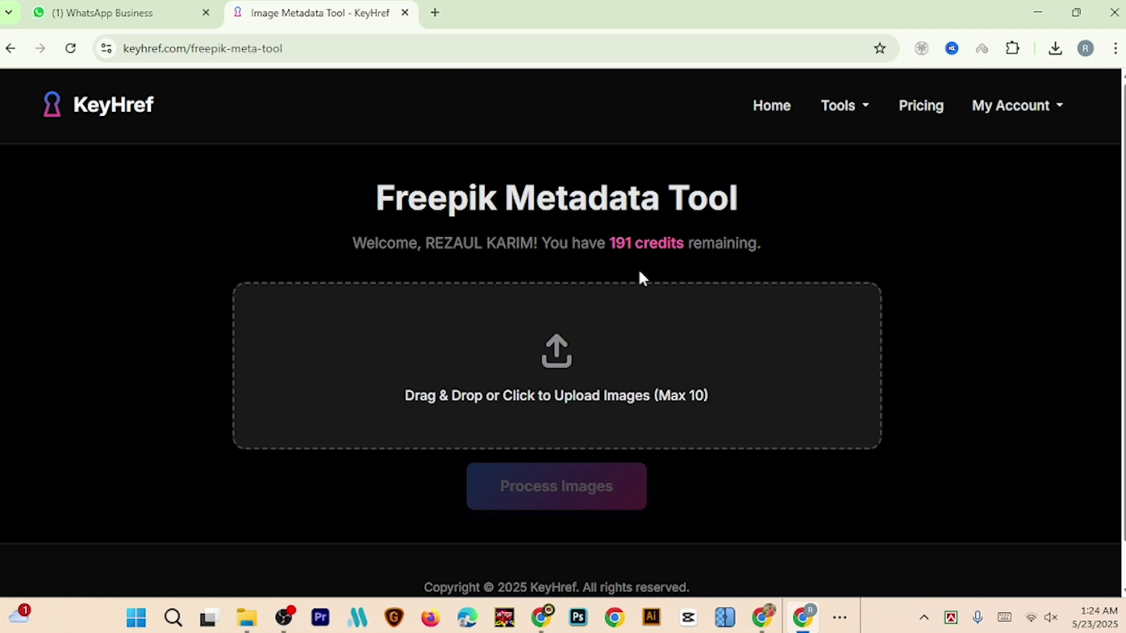
Step: Revisit the pricing plans and return to the Freepik Metadata Adder tool
left_click(922, 108)
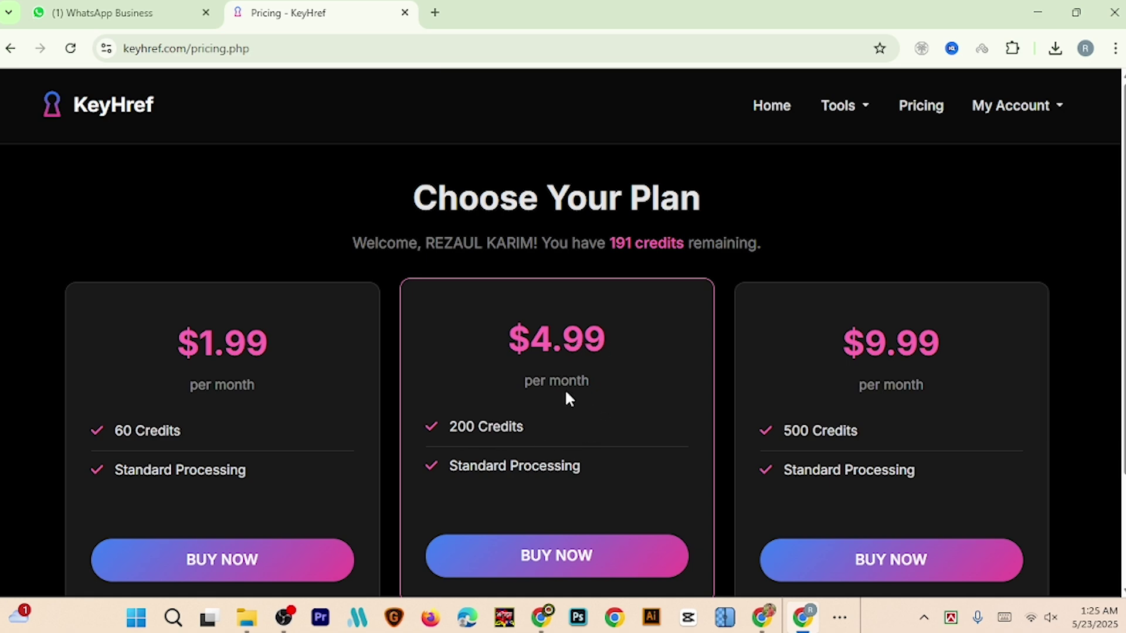
left_click(843, 109)
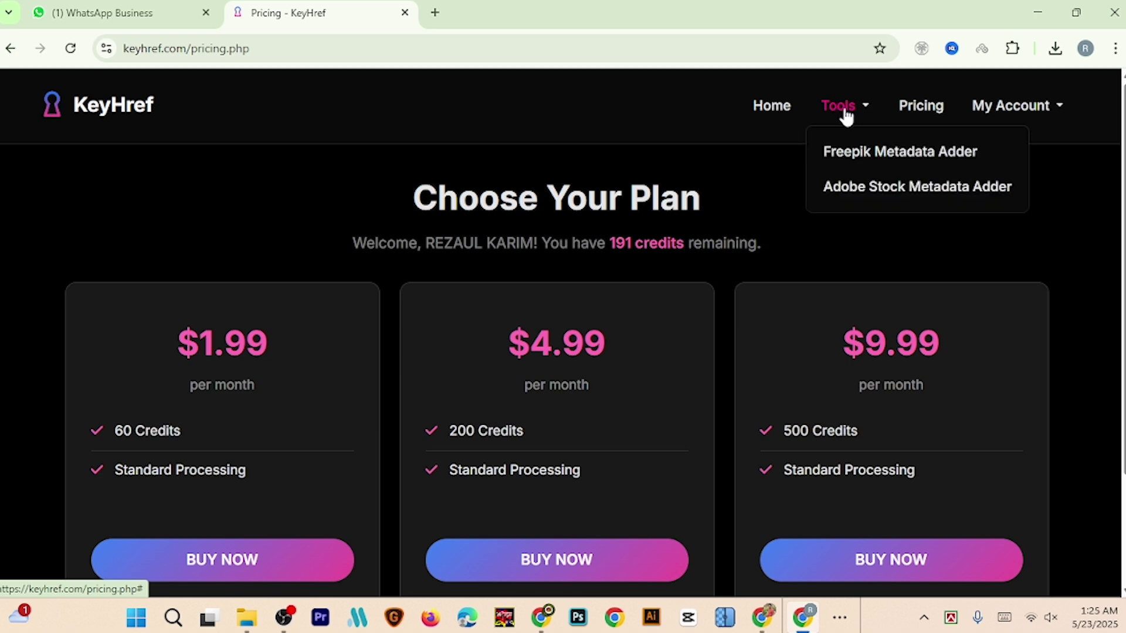
left_click(863, 158)
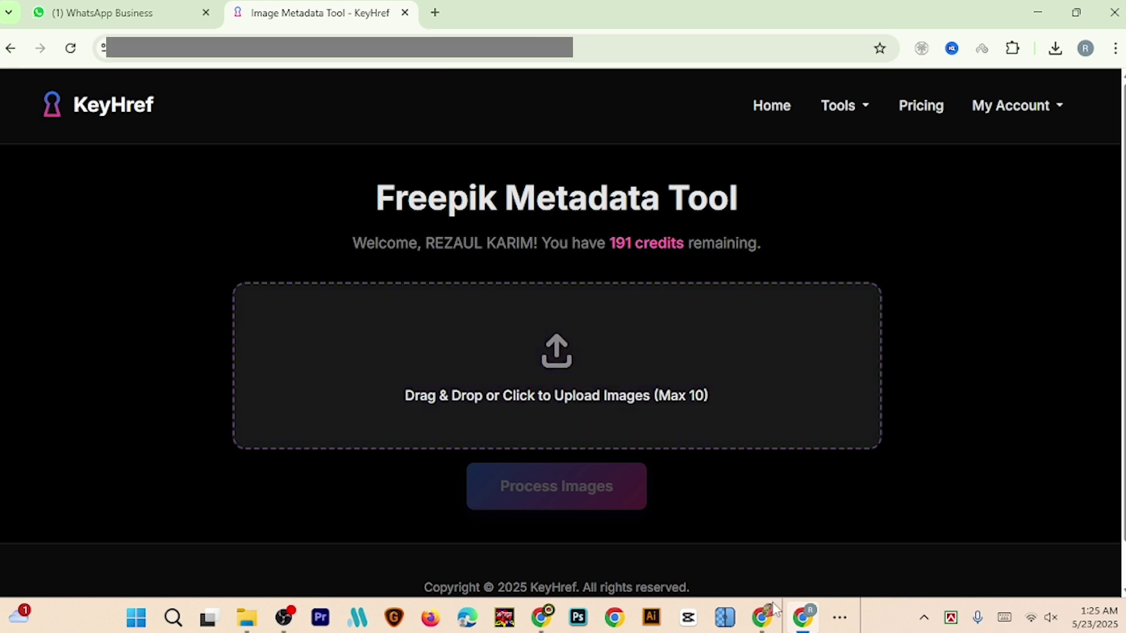
Step: Switch to the Freepik Contributor window and start a new file upload by browsing for files on the computer
left_click(763, 622)
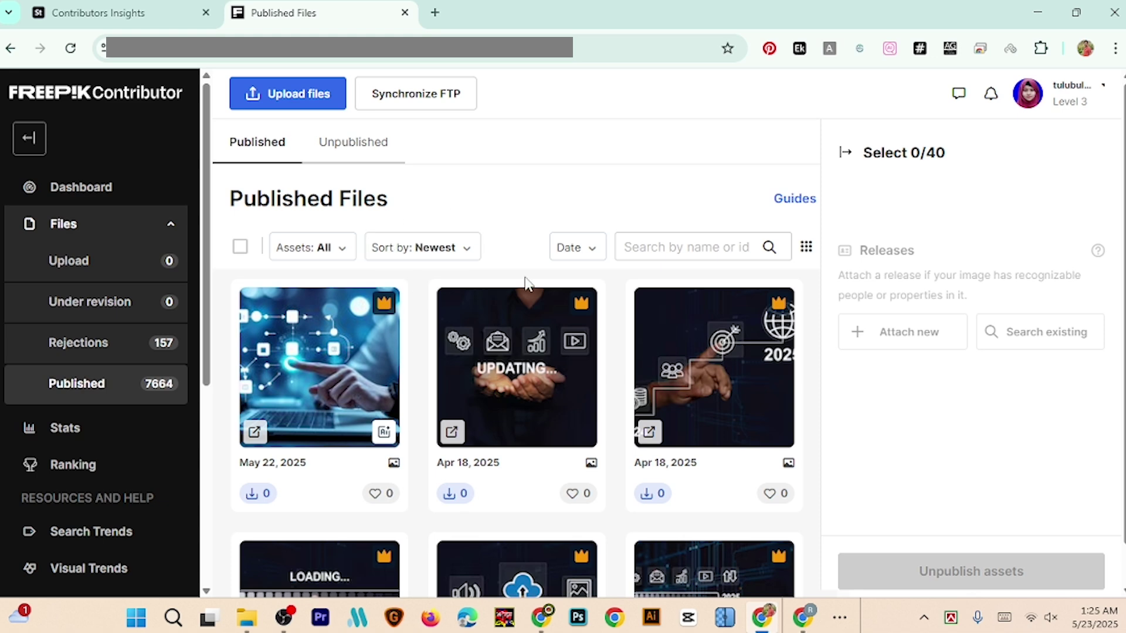
left_click(309, 103)
scroll(934, 371, "down", 4)
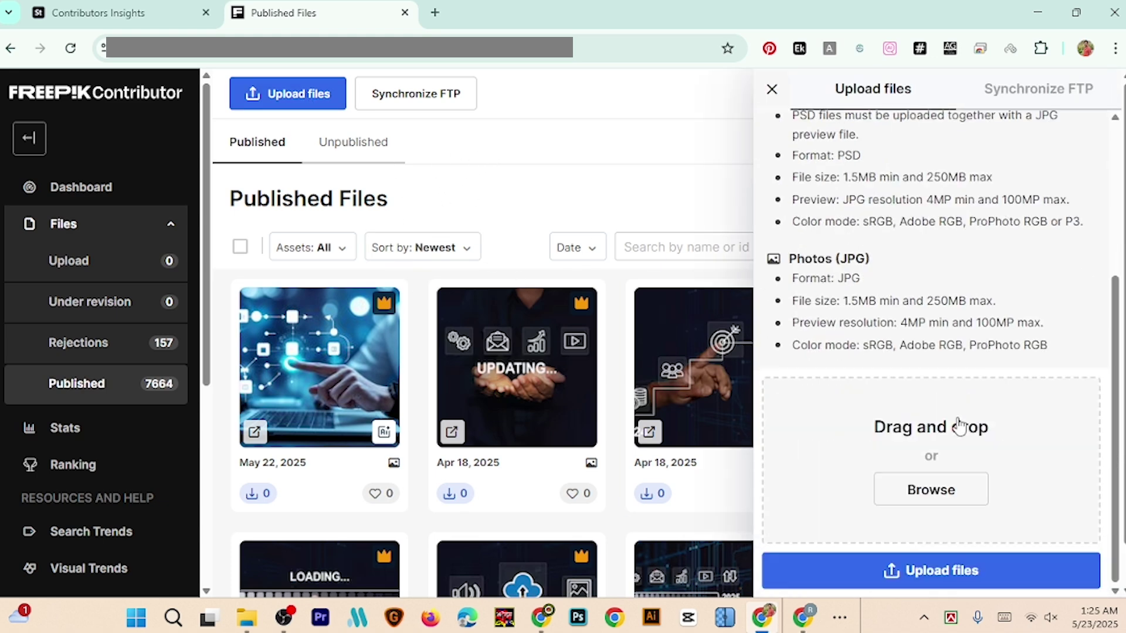
left_click(929, 491)
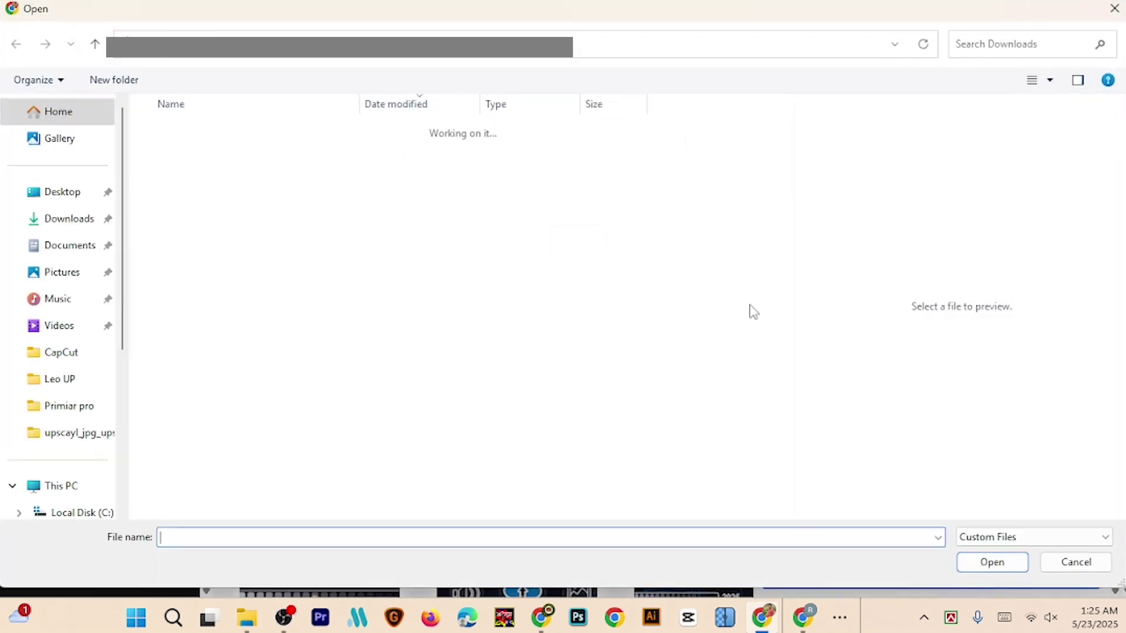
Step: Upload the two Leonardo_Phoenix JPG files dated 5/23/2025 from Downloads and show them in the Upload section
left_click(69, 219)
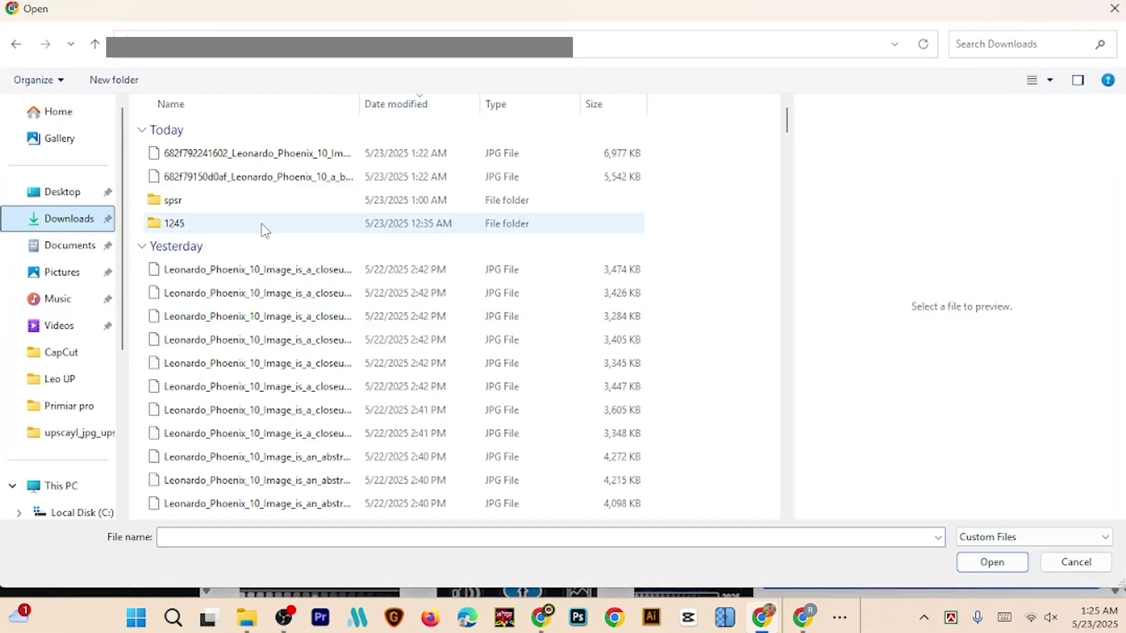
left_click(264, 154)
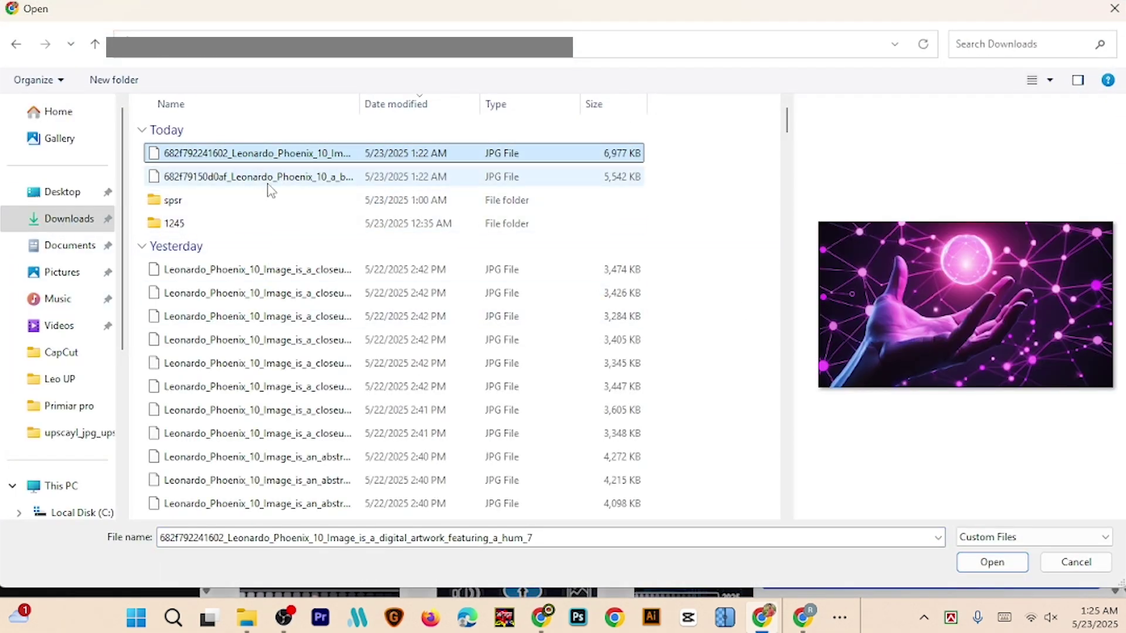
left_click(274, 178, "ctrl")
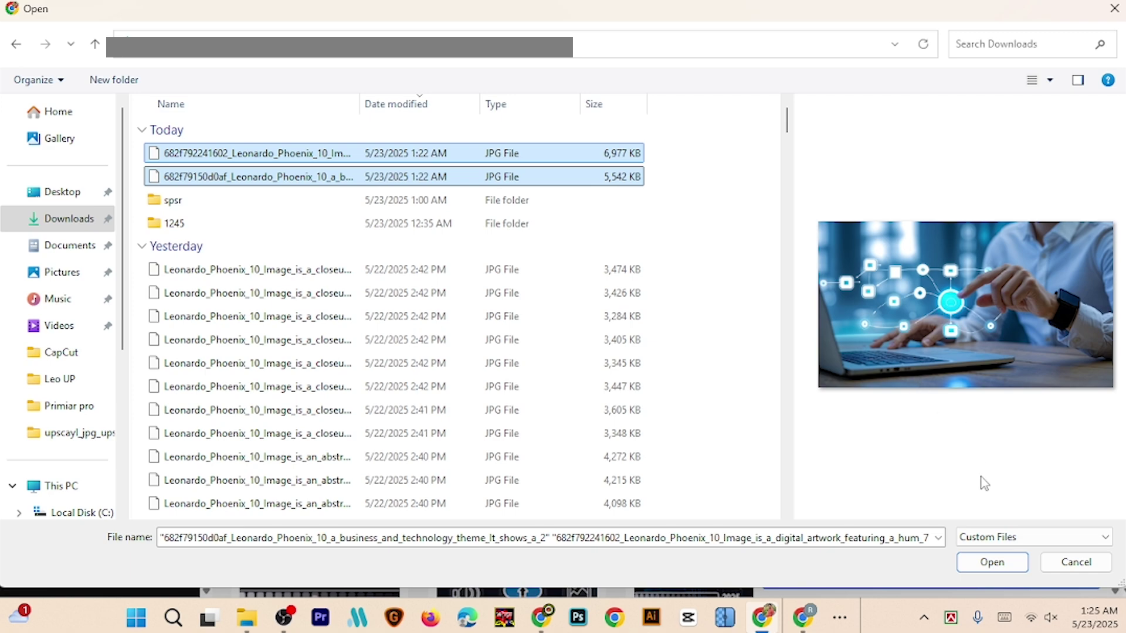
left_click(991, 562)
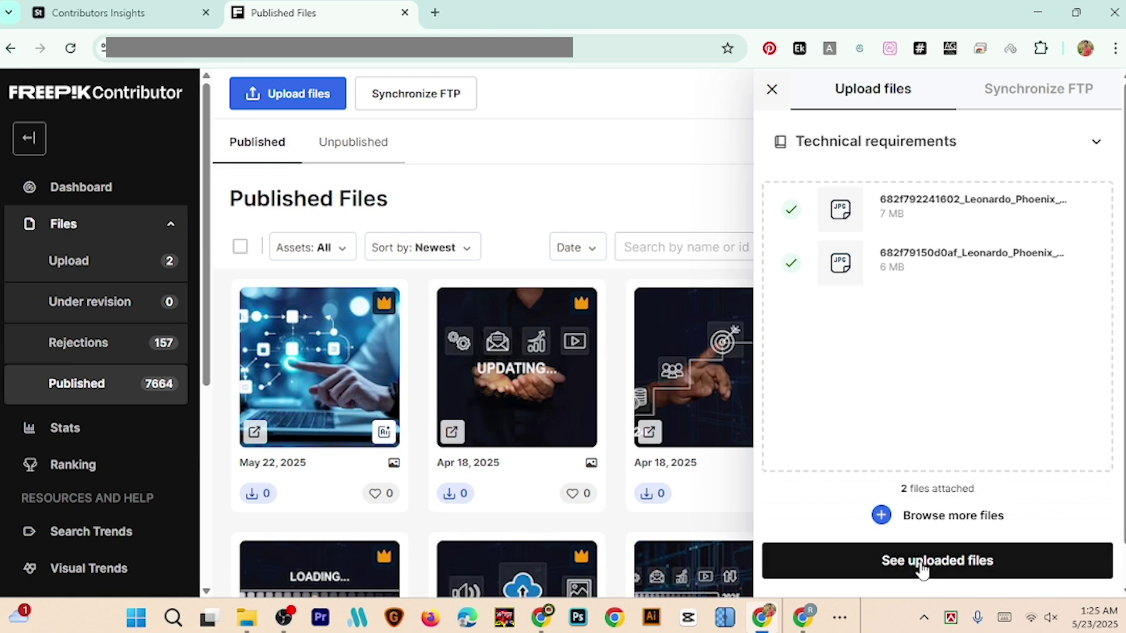
left_click(965, 572)
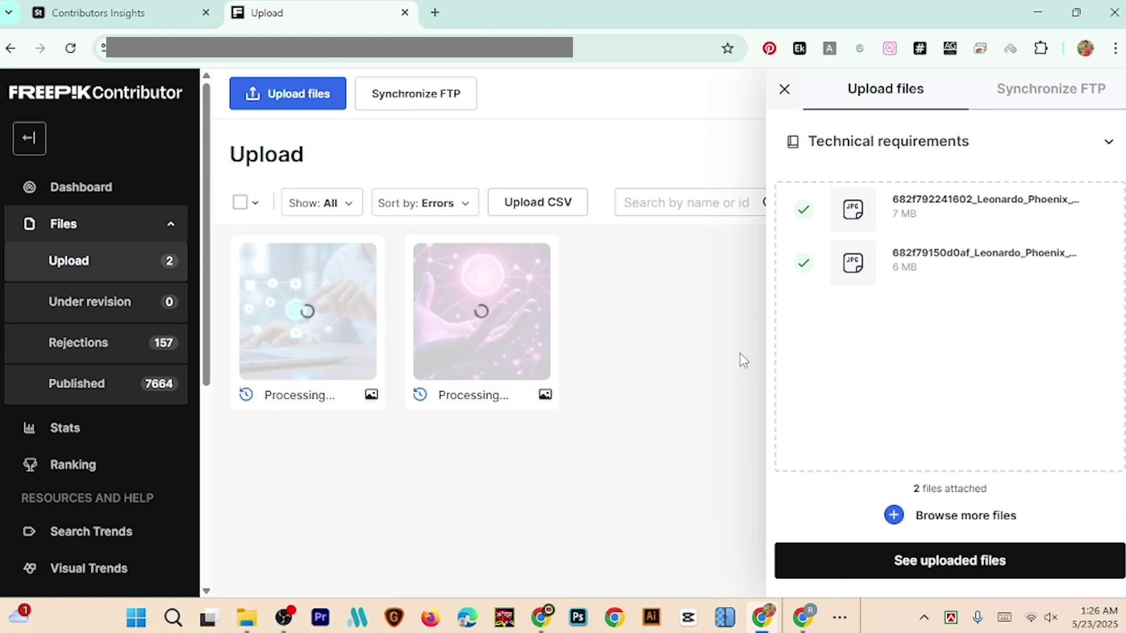
left_click(785, 90)
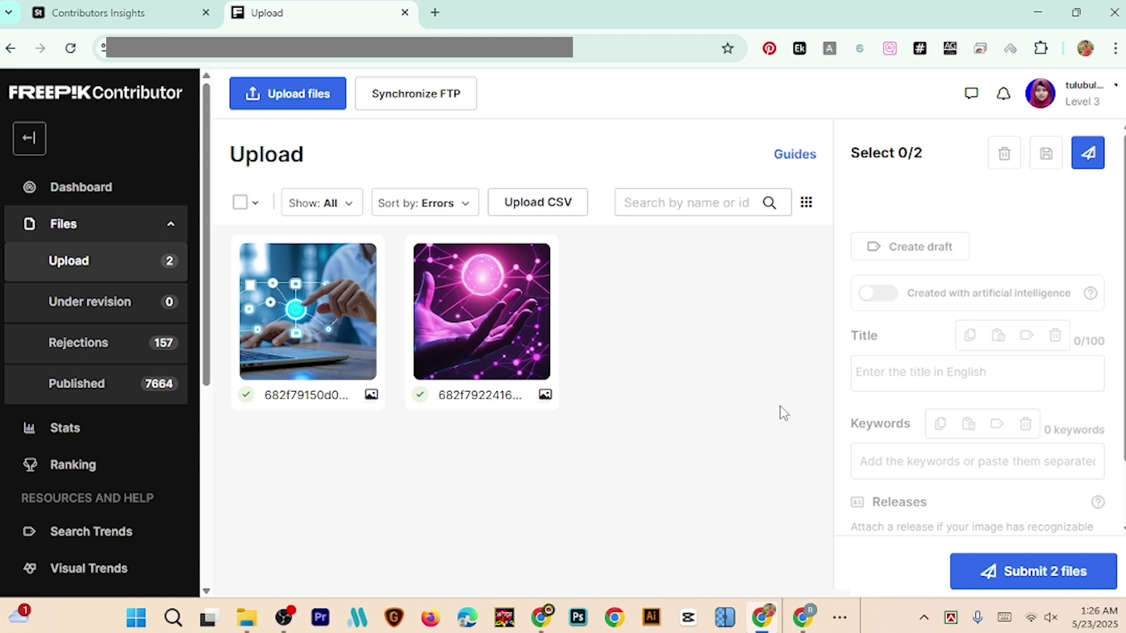
Step: Examine the title and full keyword list of the uploaded image of a hand pointing above a laptop
left_click(314, 329)
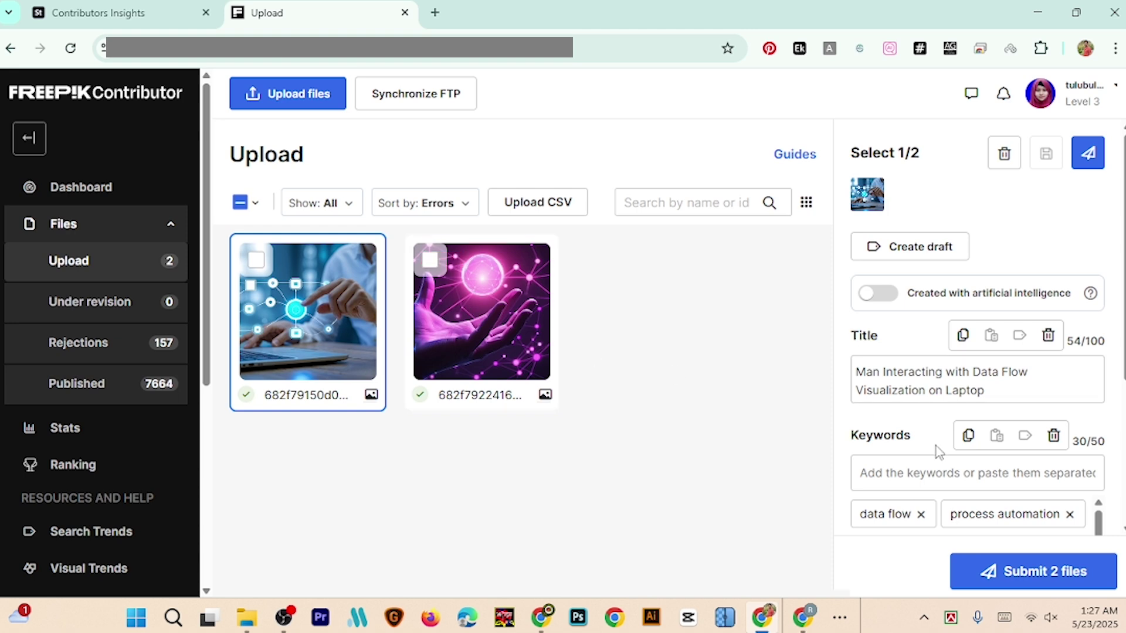
scroll(961, 463, "down", 3)
scroll(962, 405, "down", 8)
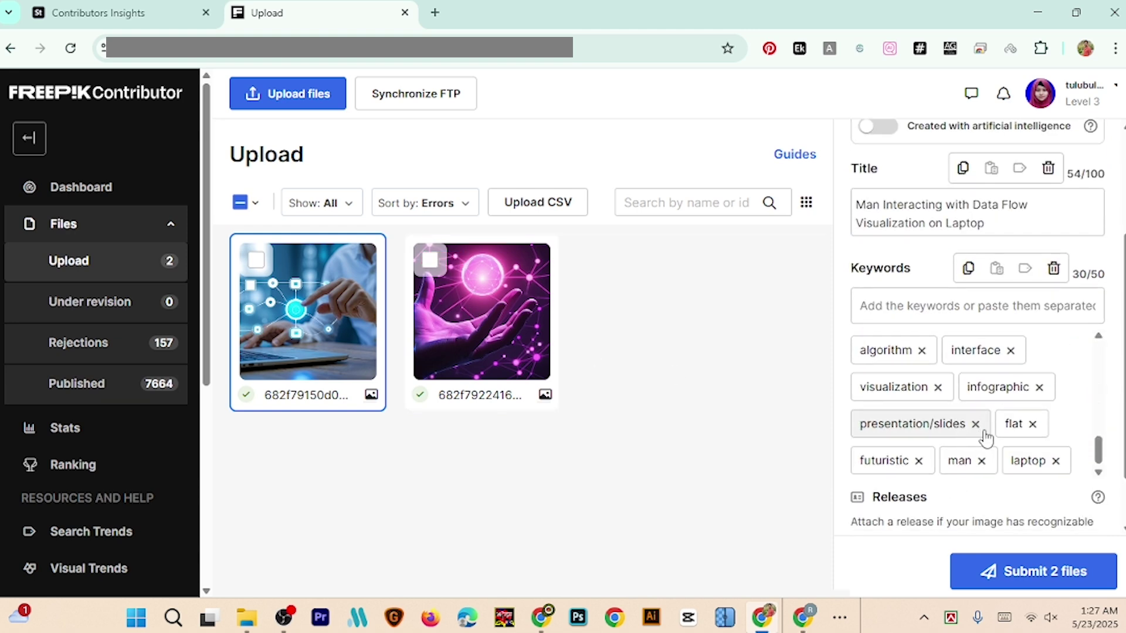
scroll(986, 437, "up", 6)
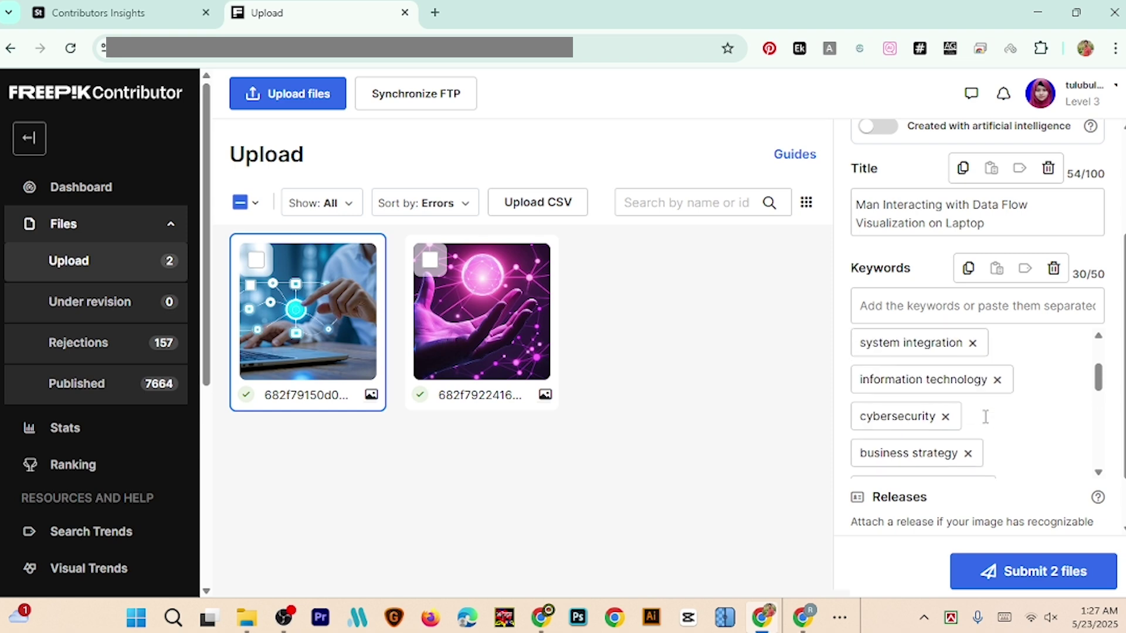
scroll(986, 416, "up", 2)
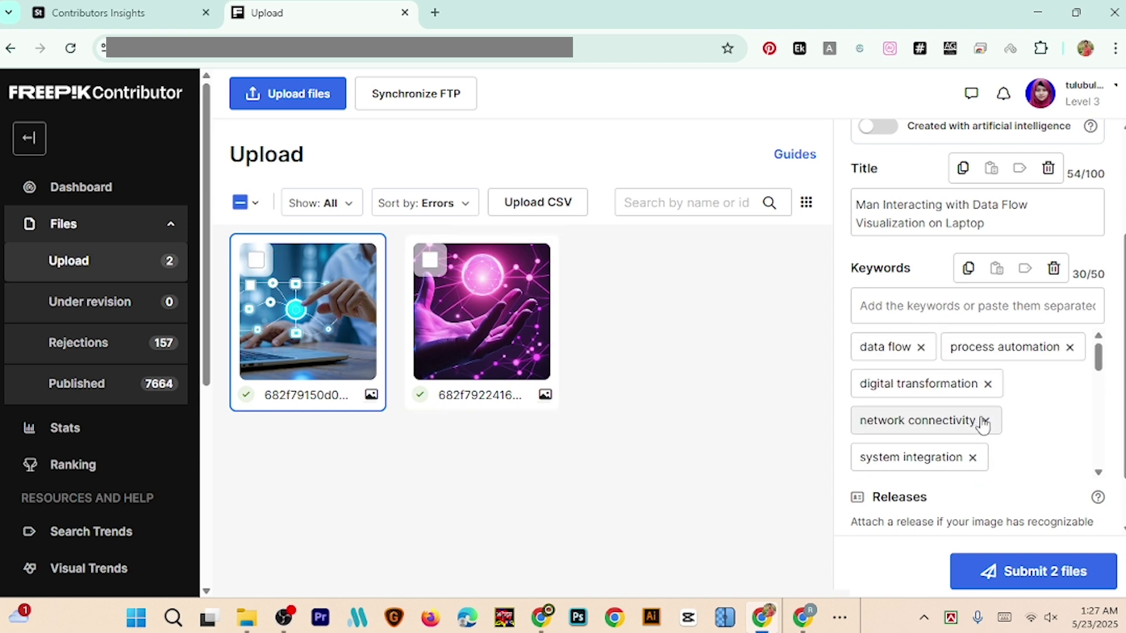
scroll(1004, 431, "up", 3)
scroll(989, 463, "down", 3)
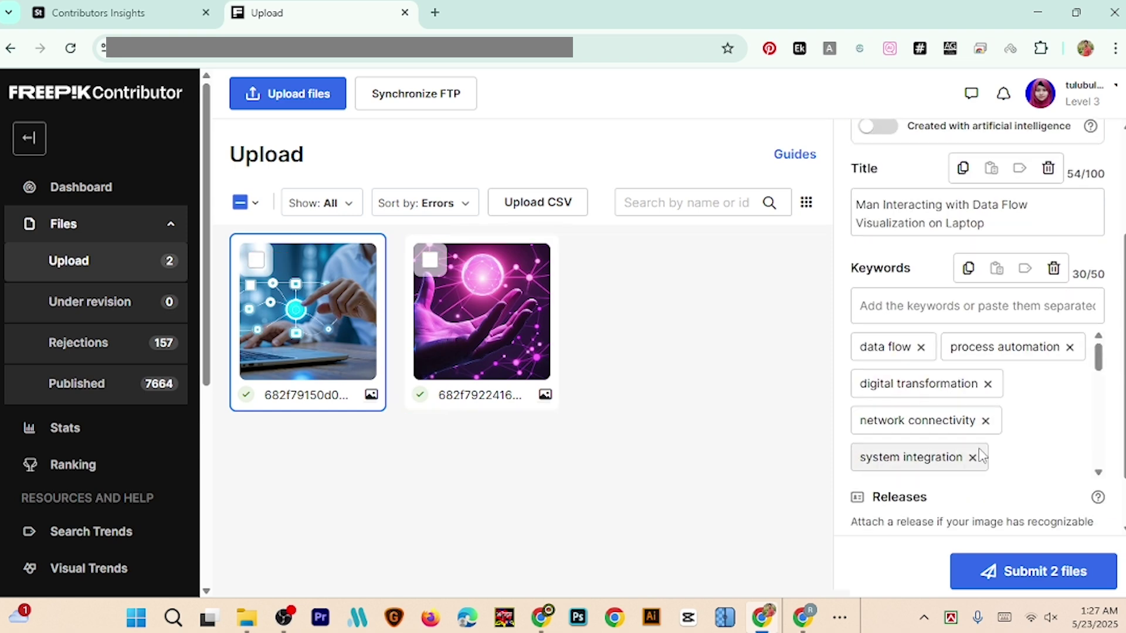
scroll(979, 457, "down", 6)
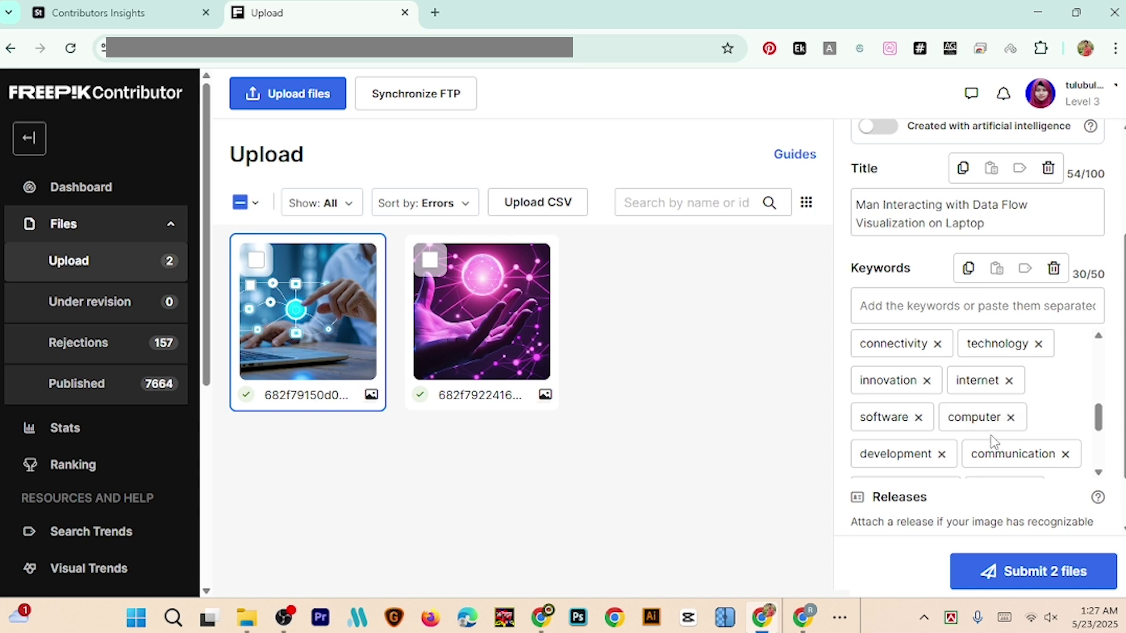
Step: Examine the title and keywords of the uploaded image of a hand with a glowing sphere
left_click(481, 324)
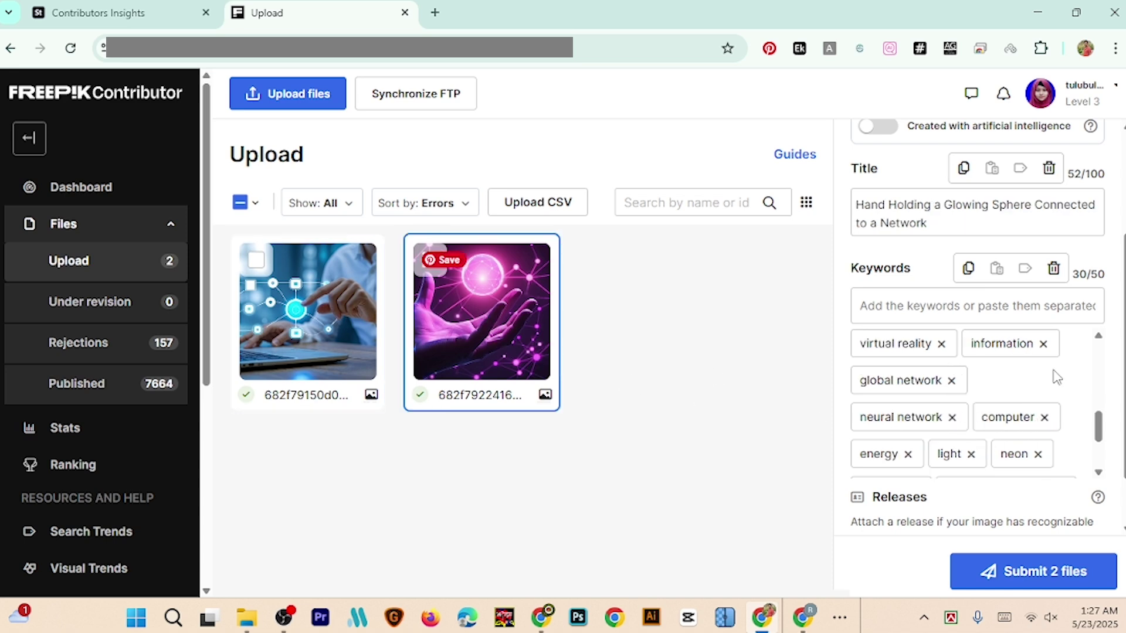
scroll(935, 338, "up", 6)
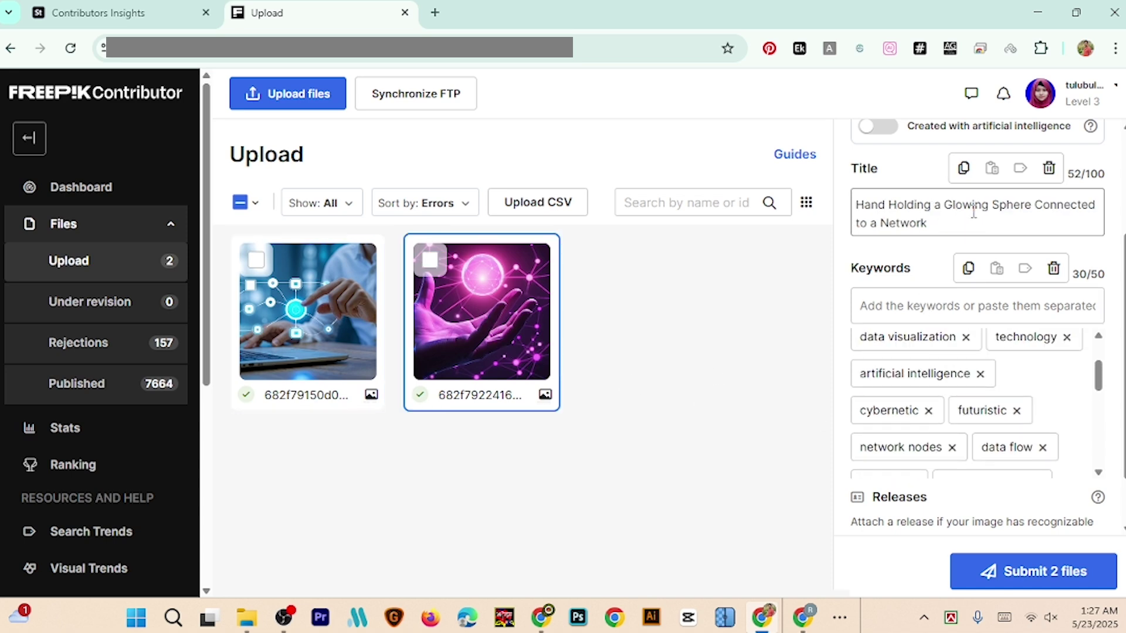
scroll(967, 432, "down", 5)
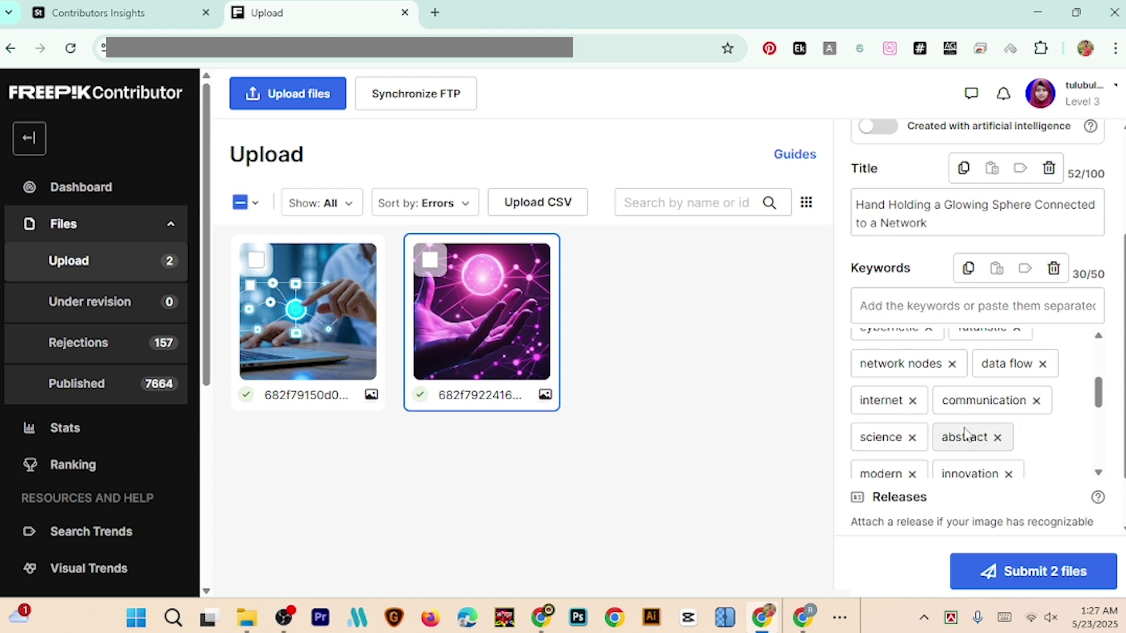
Step: Recheck the glowing sphere image's keywords and title, and look at the Freepik Metadata Tool in the KeyHref window before returning to Freepik Contributor
scroll(968, 429, "up", 5)
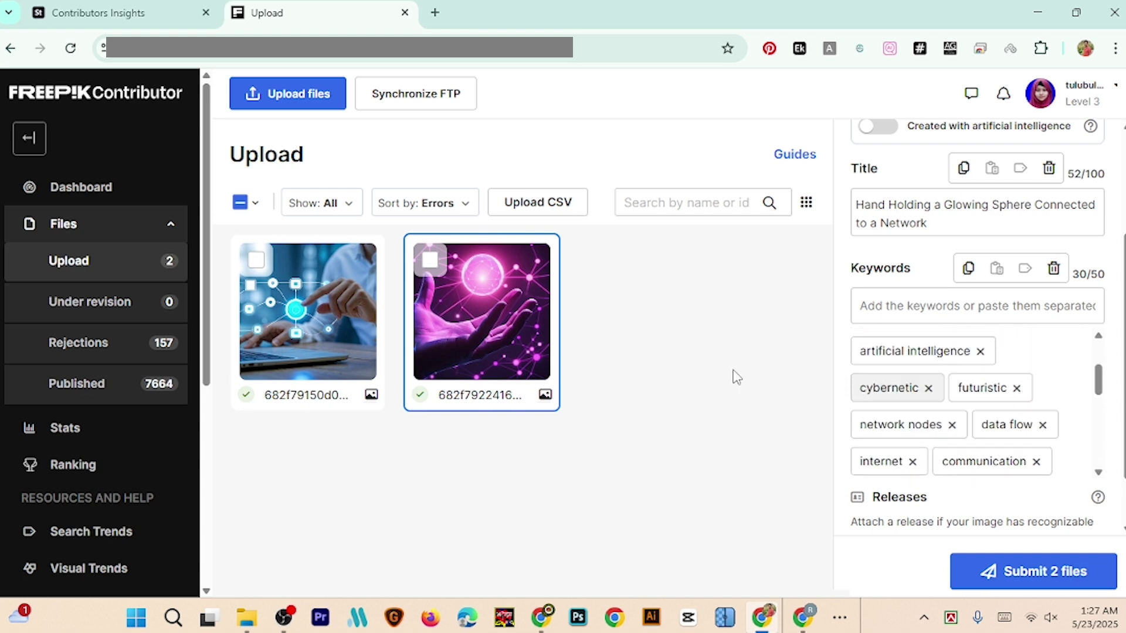
scroll(991, 413, "up", 3)
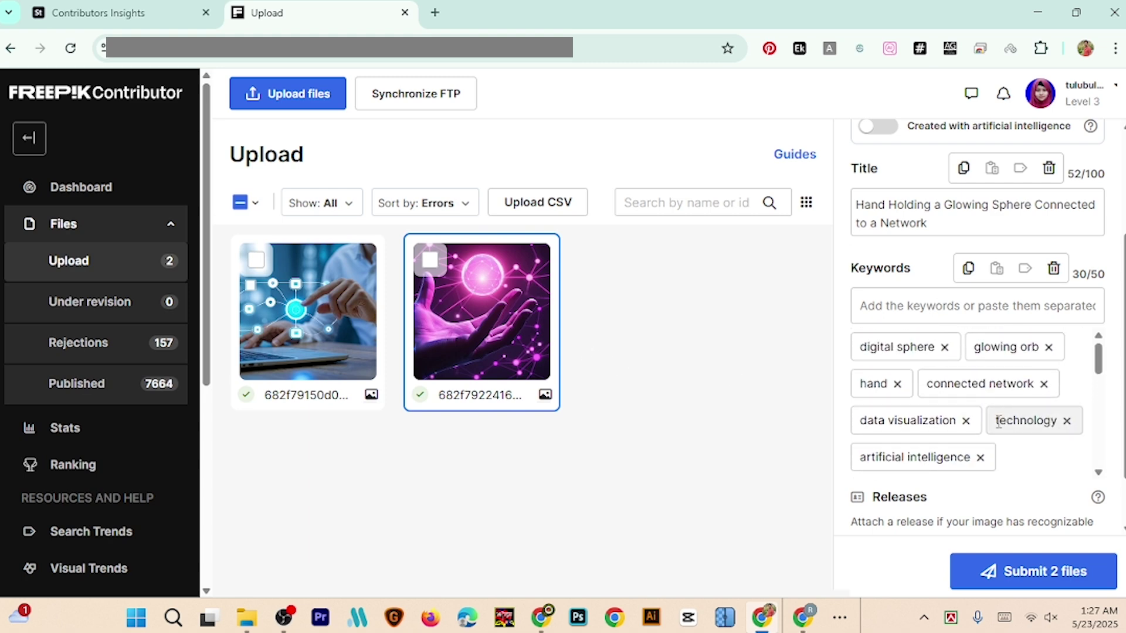
scroll(991, 417, "up", 3)
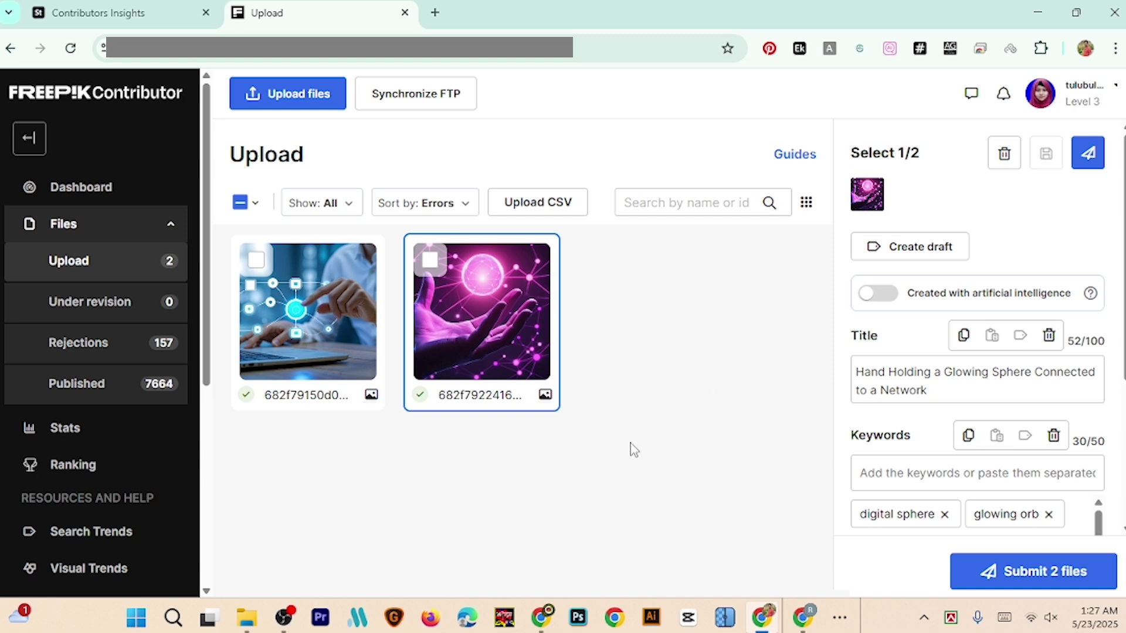
left_click(804, 617)
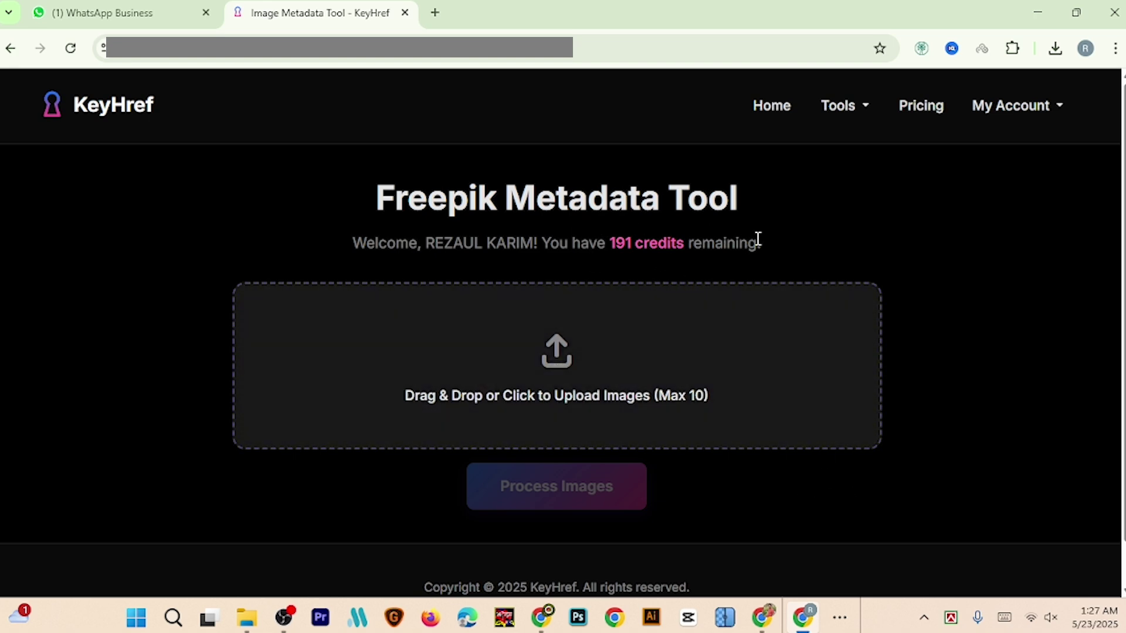
left_click(778, 614)
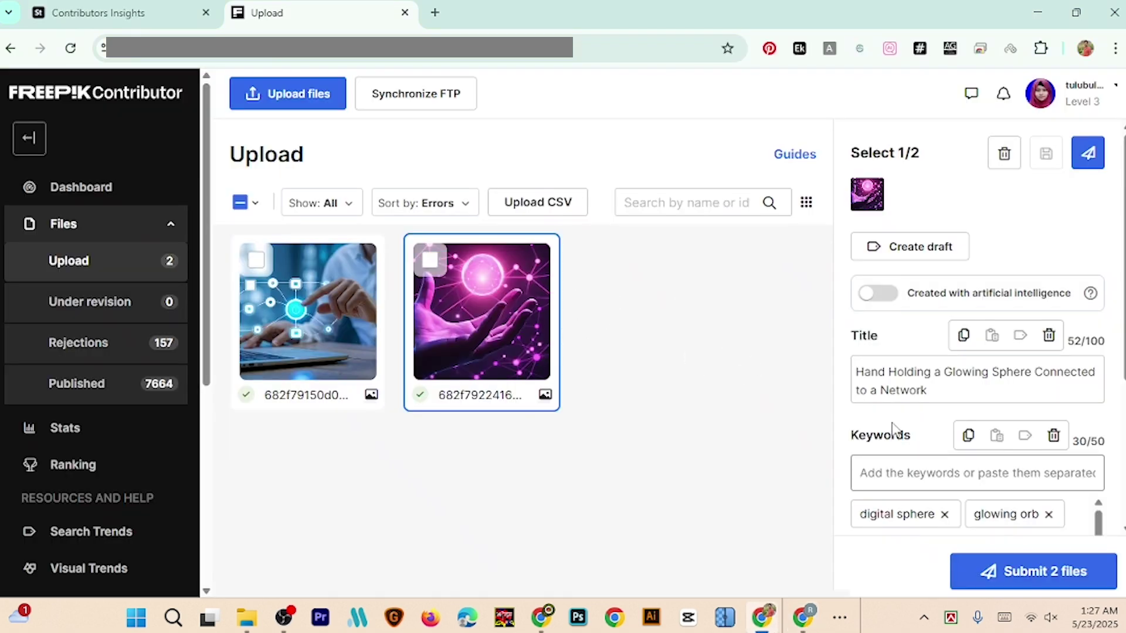
Step: Submit both uploaded images, the hand above a laptop and the hand with a glowing sphere, for Freepik review
scroll(940, 454, "down", 4)
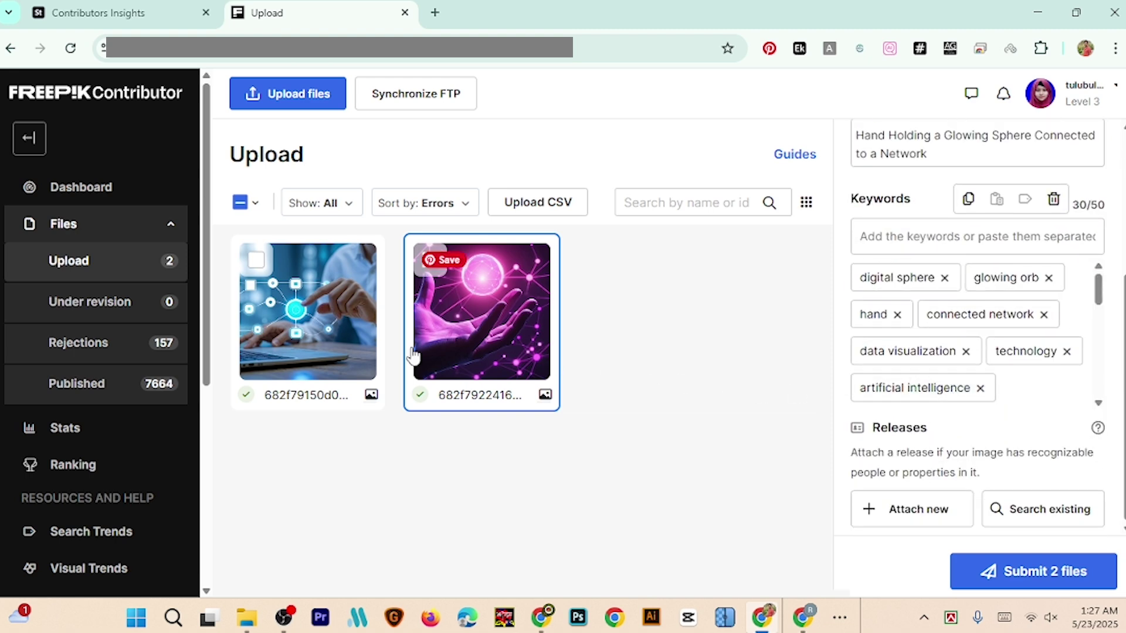
left_click(368, 392, "ctrl")
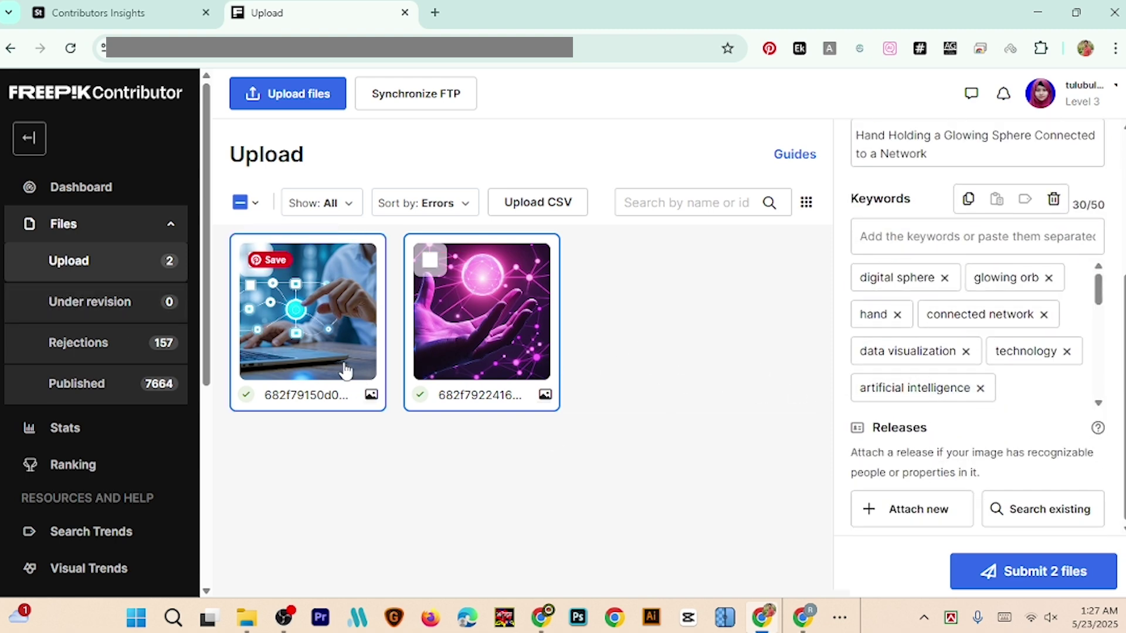
left_click(470, 359)
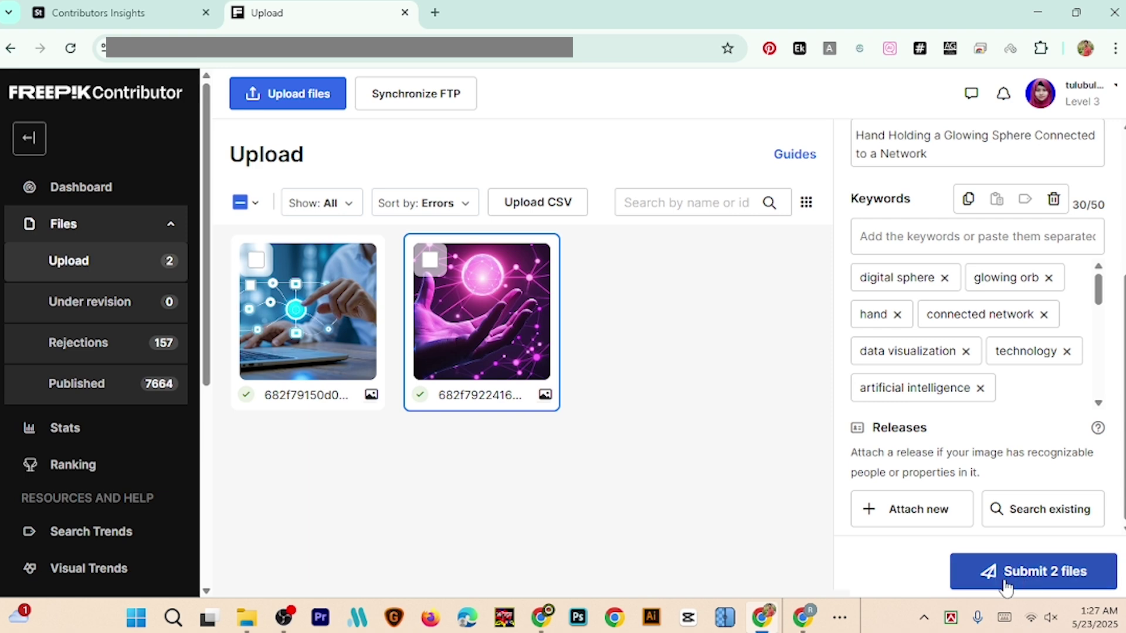
left_click(1051, 582)
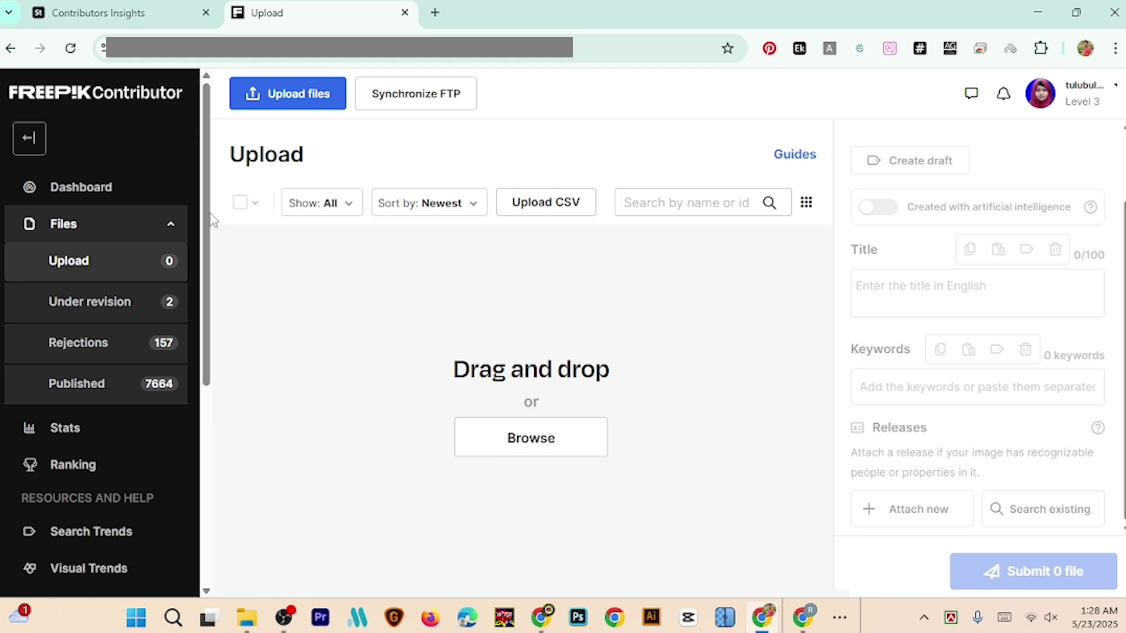
Step: Open the contributor dashboard and examine the performance overview of earnings, downloads, likes and files
left_click(95, 190)
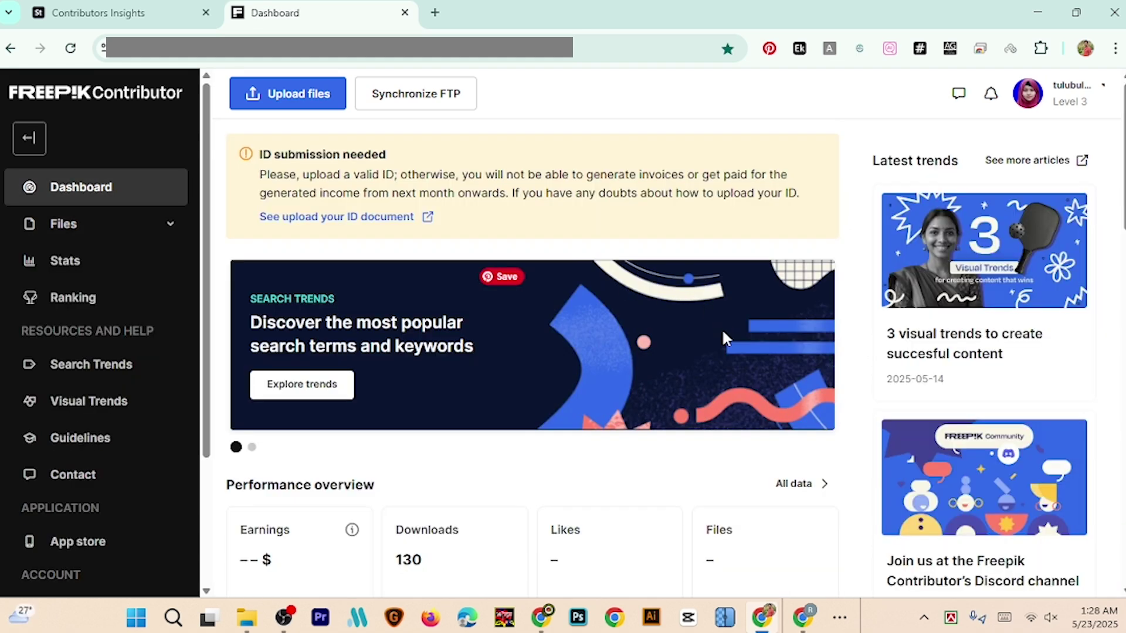
scroll(653, 368, "down", 5)
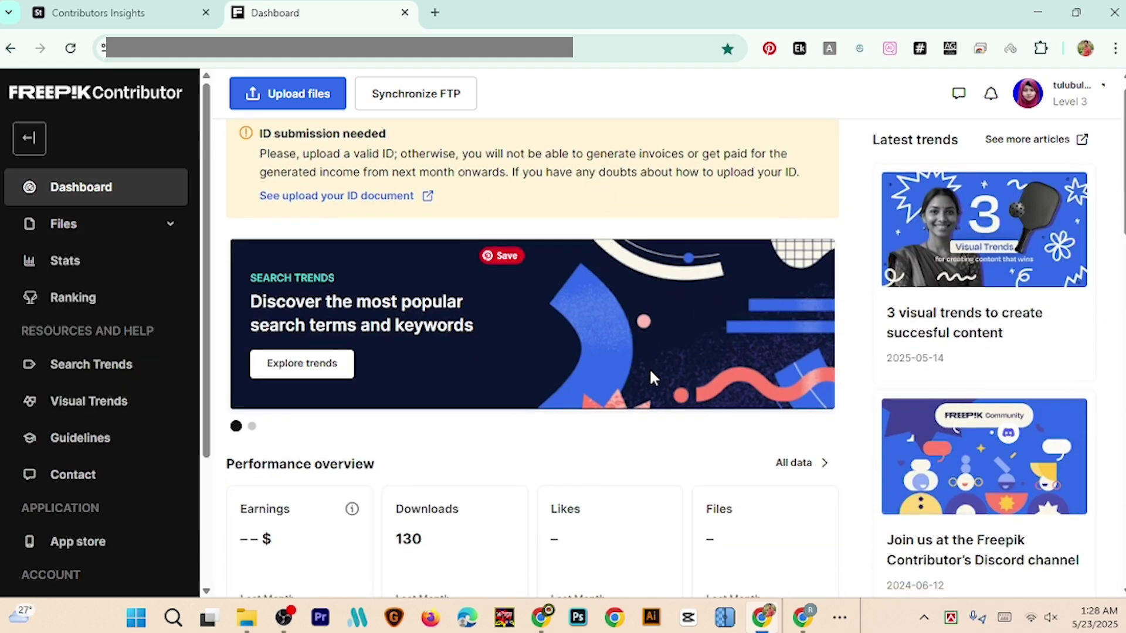
scroll(686, 334, "up", 3)
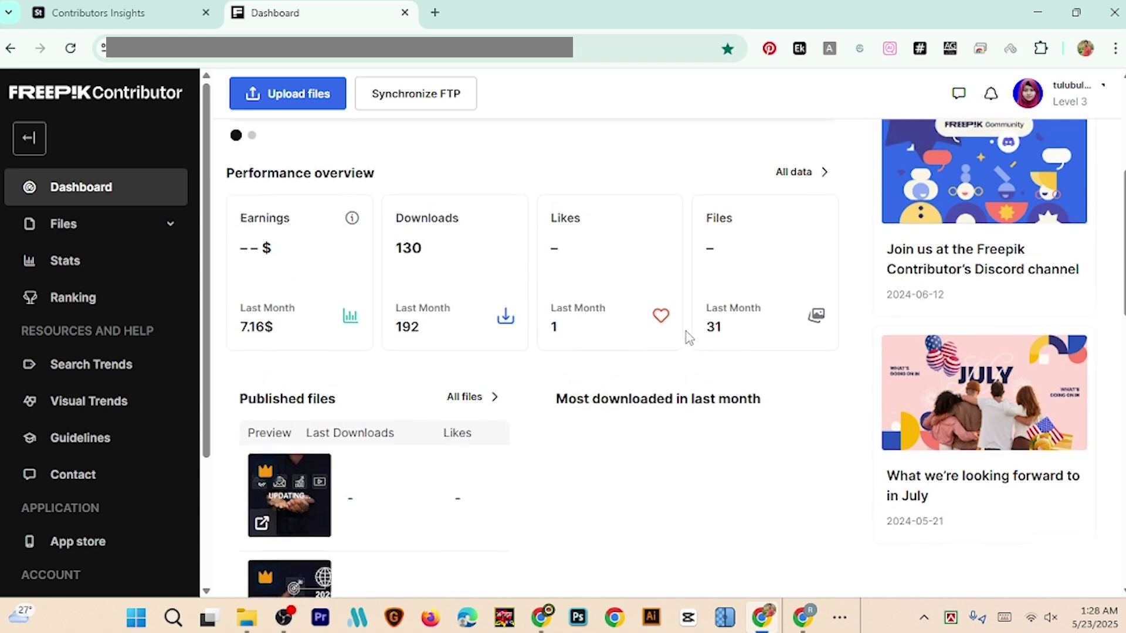
scroll(773, 353, "down", 1)
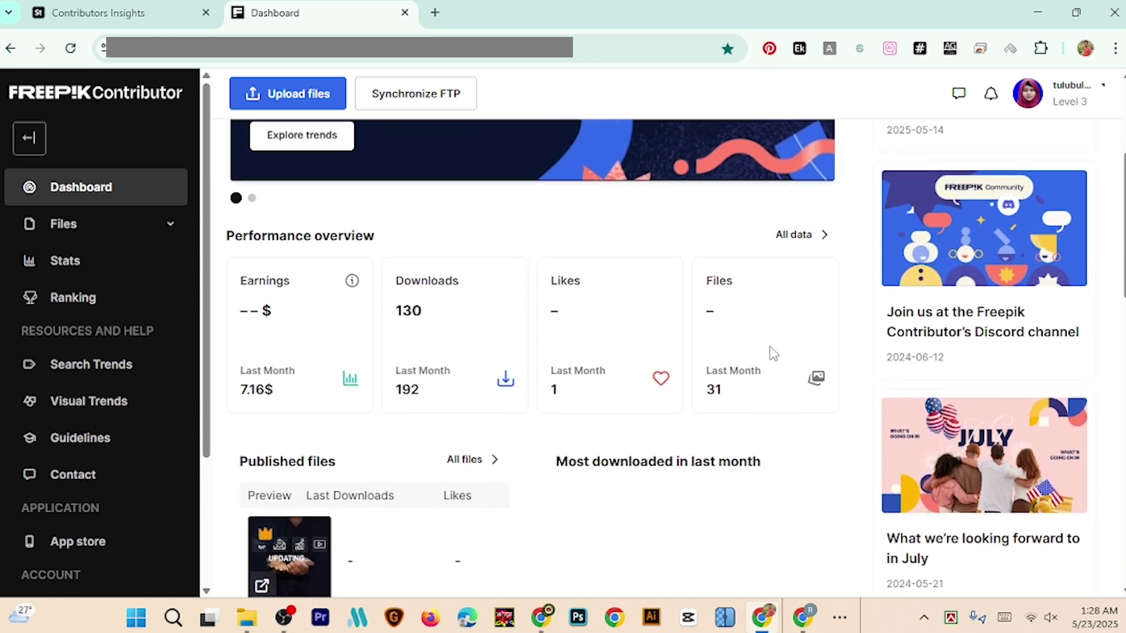